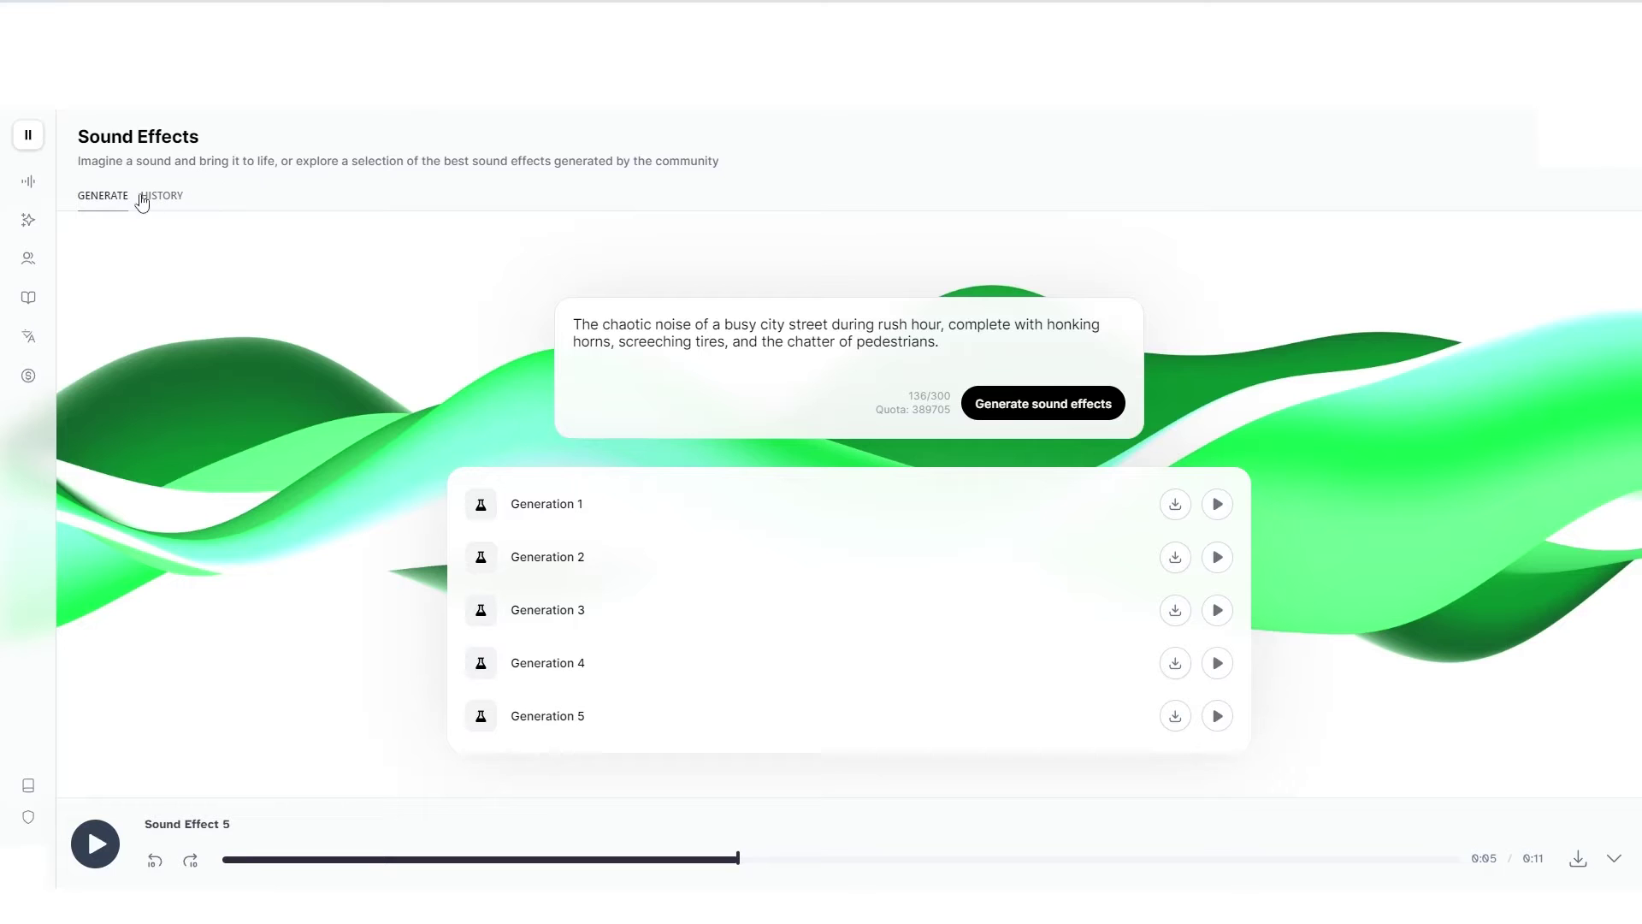
- Select the whole rush-hour city street prompt text a few times, then clear the selection
mouse_move(101, 223)
drag(938, 349, 543, 278)
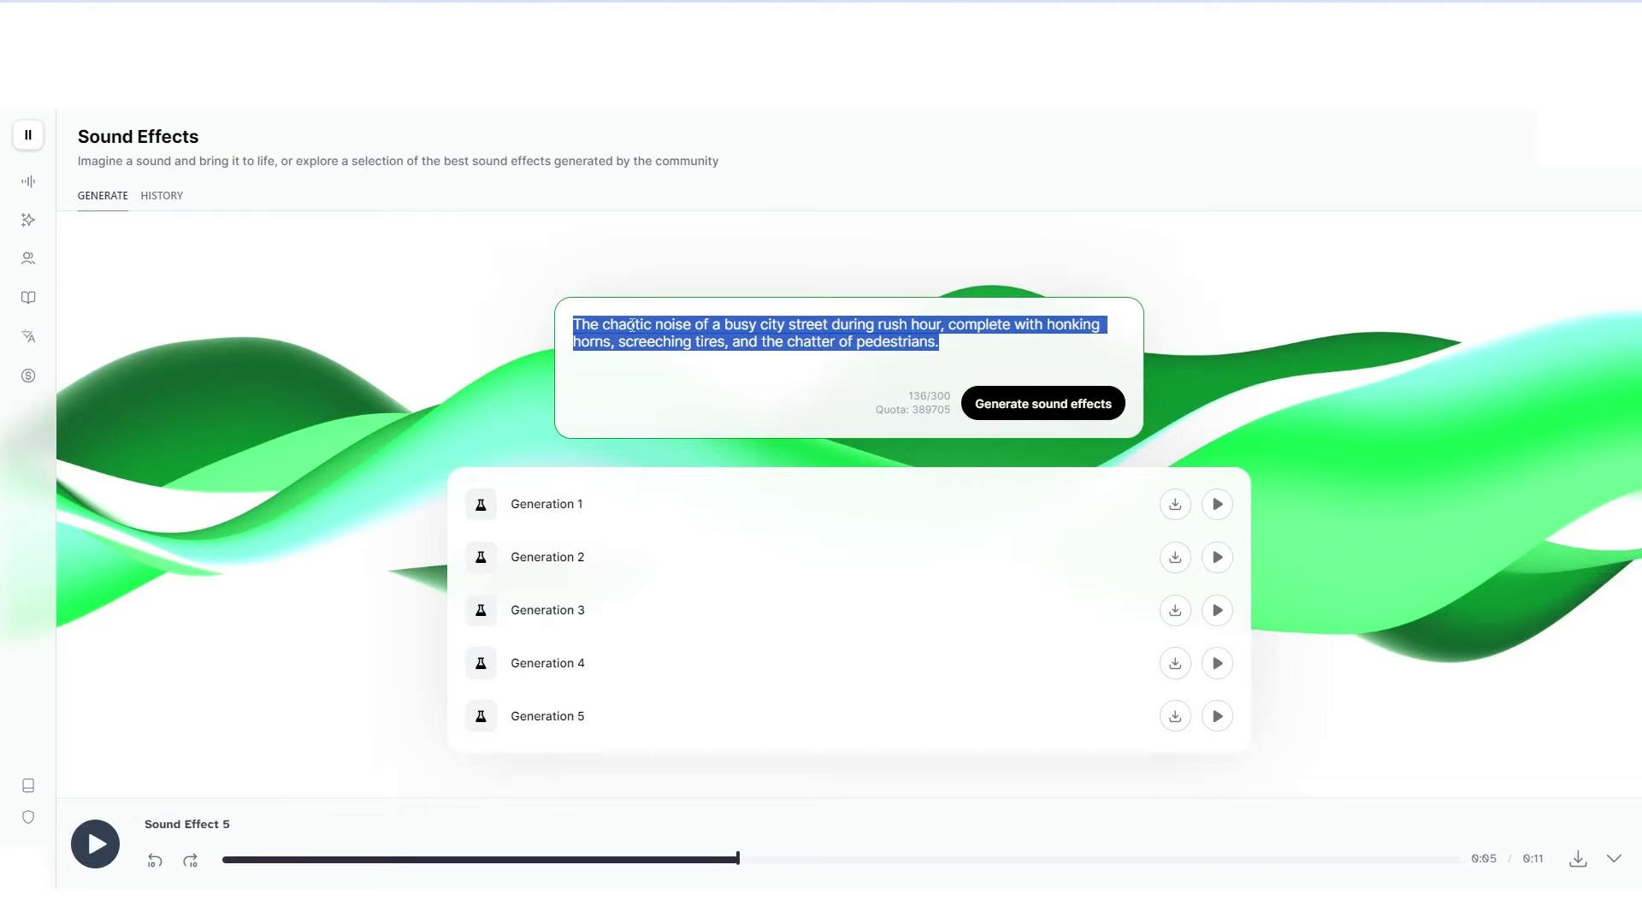
drag(952, 352, 546, 310)
click(980, 326)
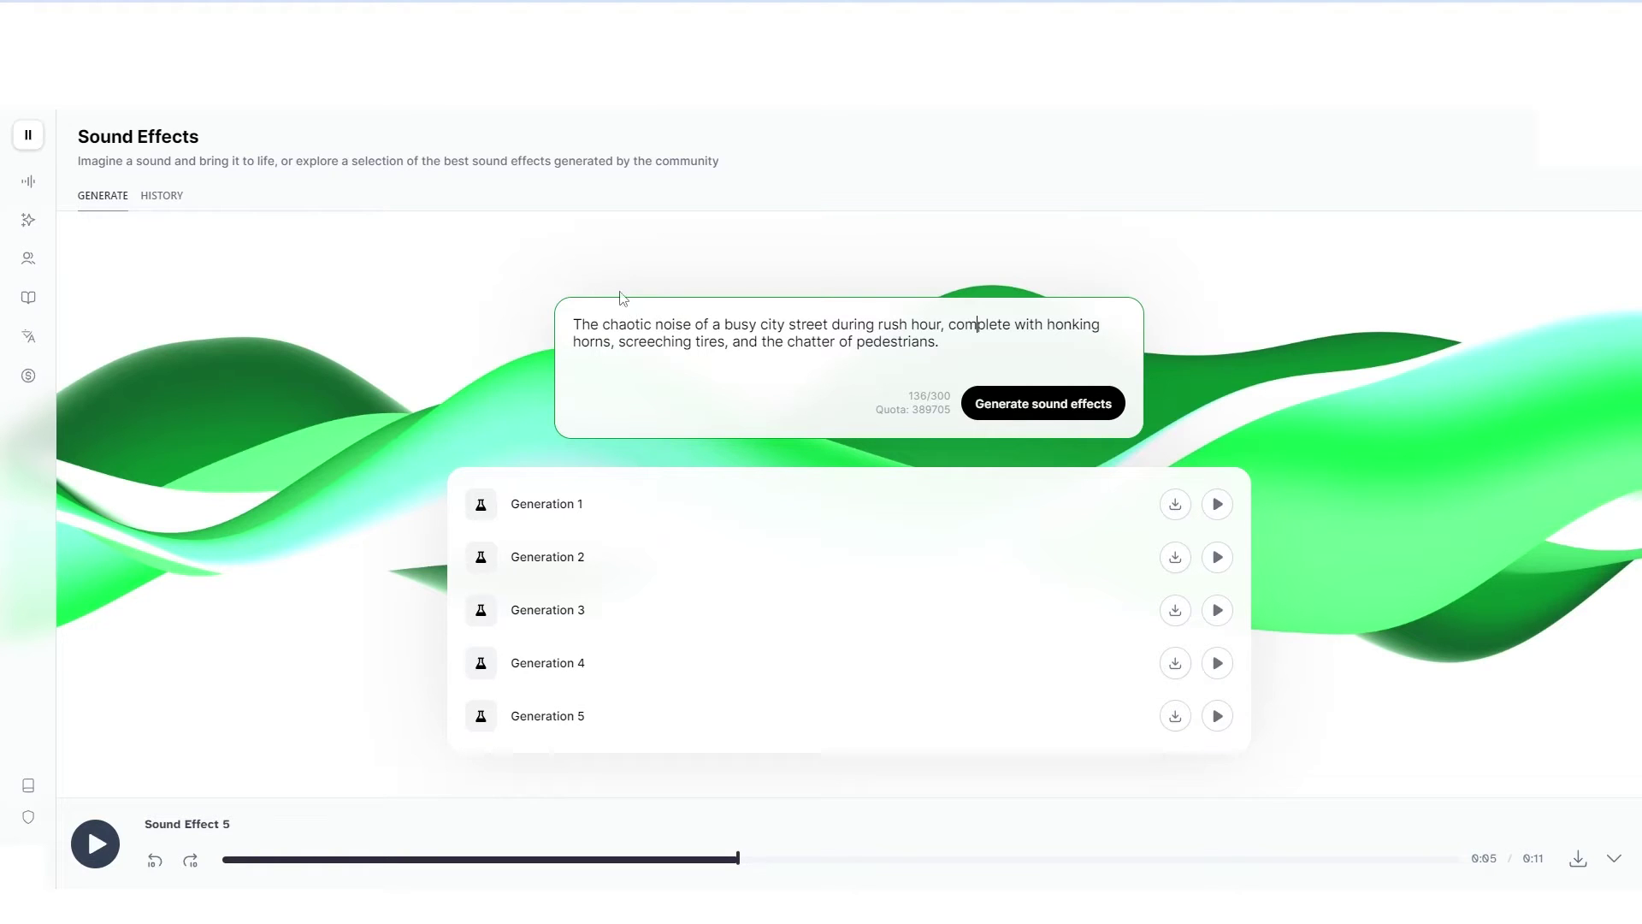
drag(953, 342, 572, 319)
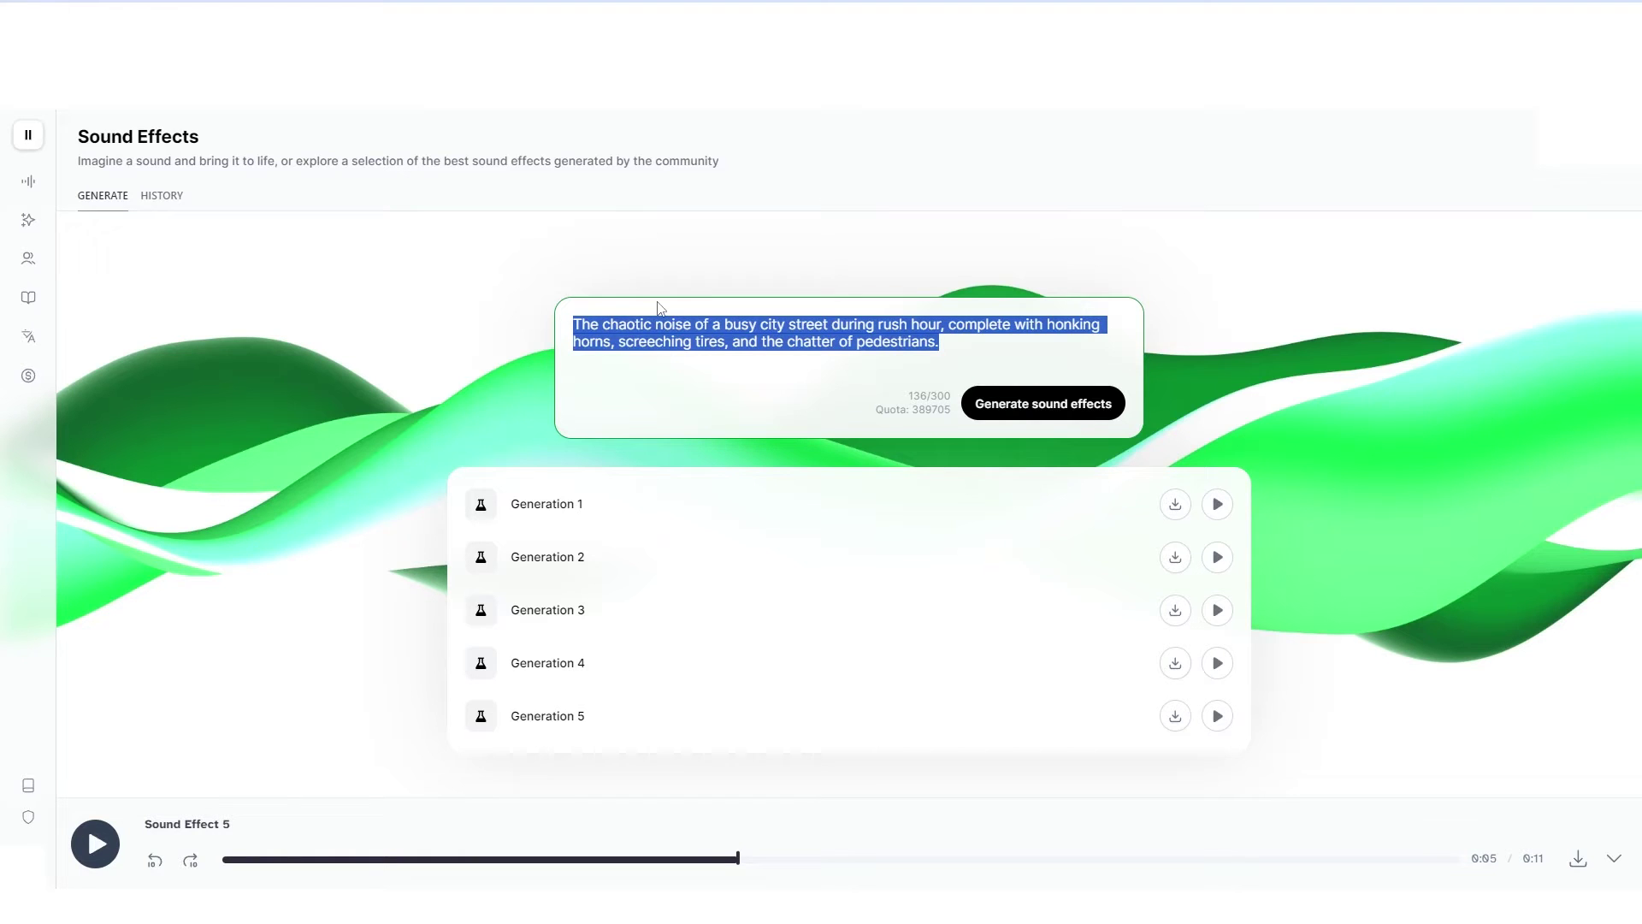
click(761, 329)
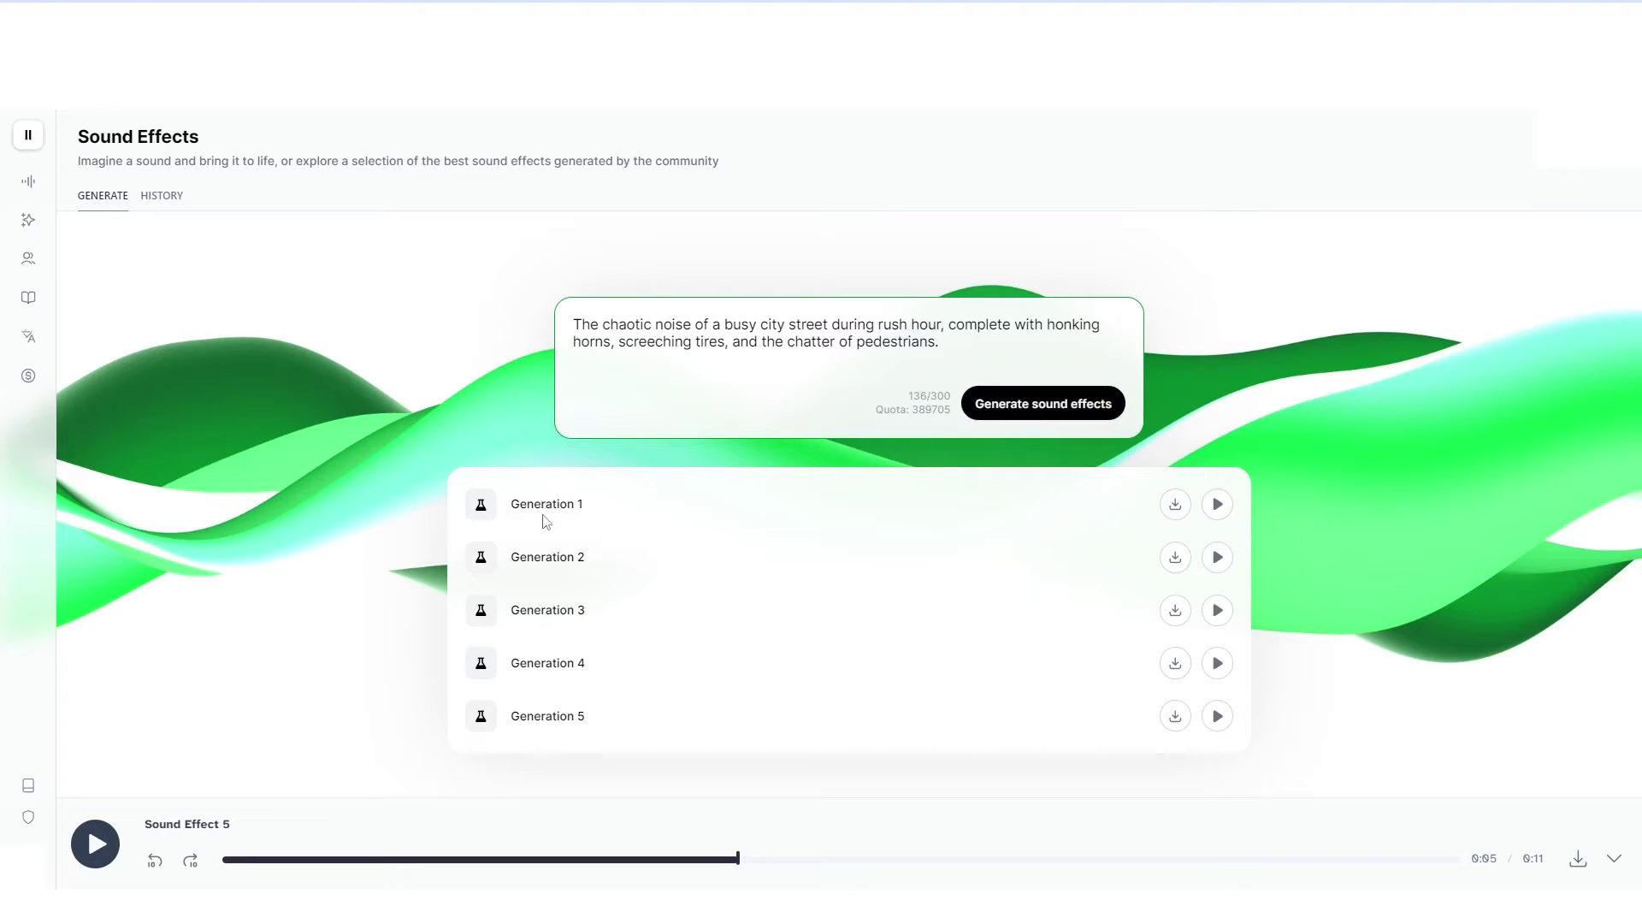
- Click the generation rows and highlight the prompt words 'noise' and 'complete', ending on the Claude chat
click(660, 509)
click(619, 568)
click(540, 631)
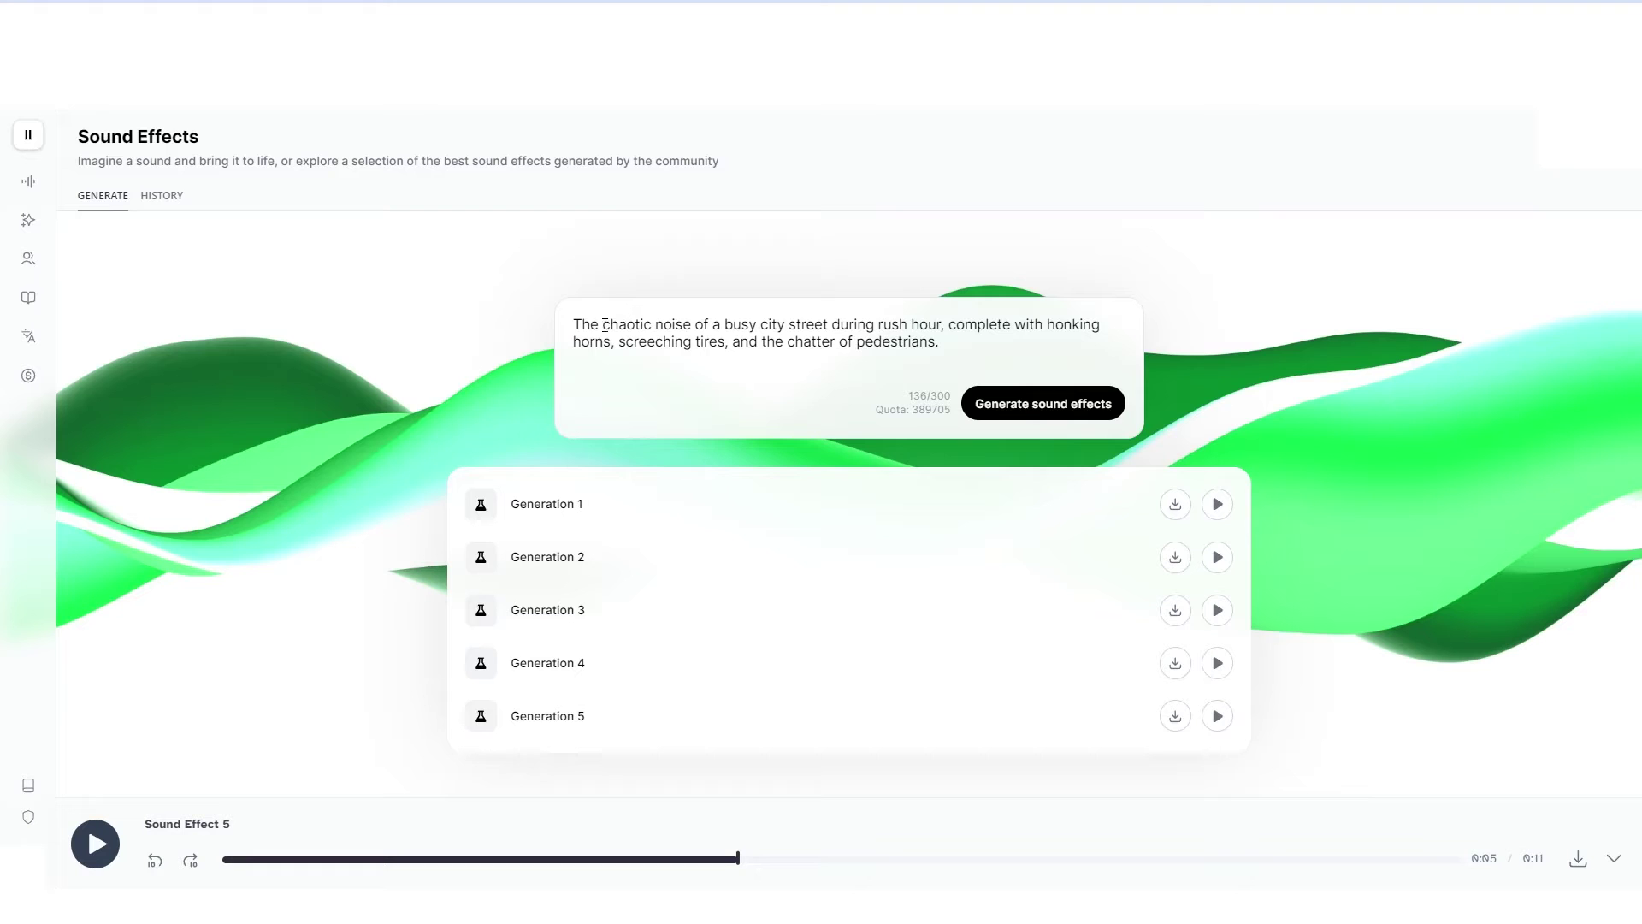
double_click(673, 325)
click(694, 325)
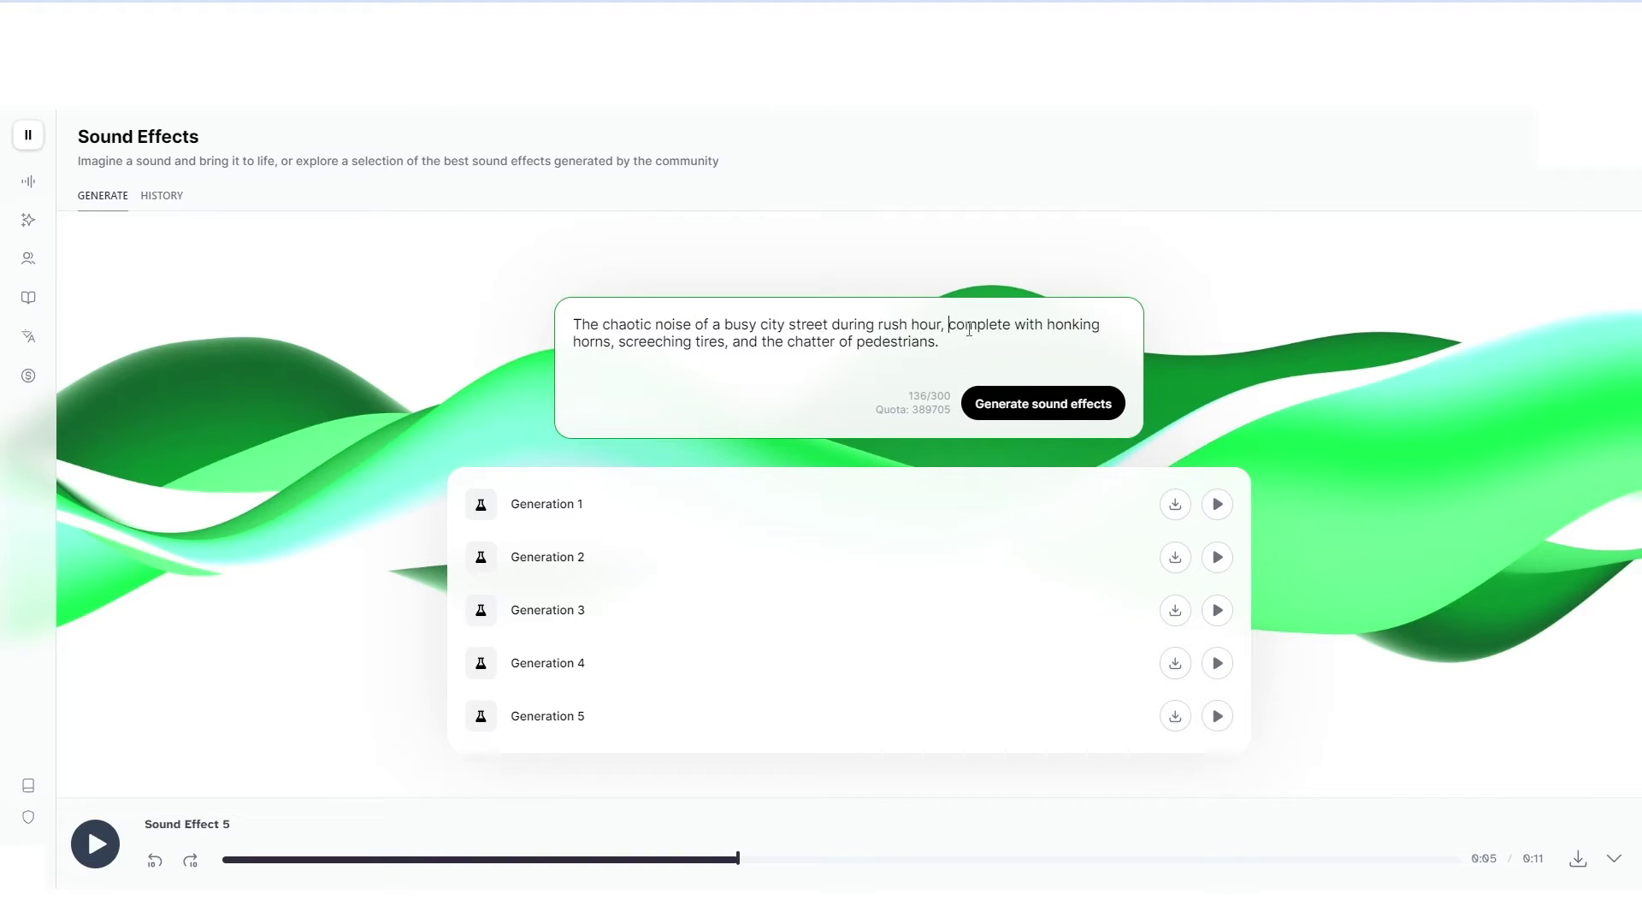
drag(950, 327, 1086, 326)
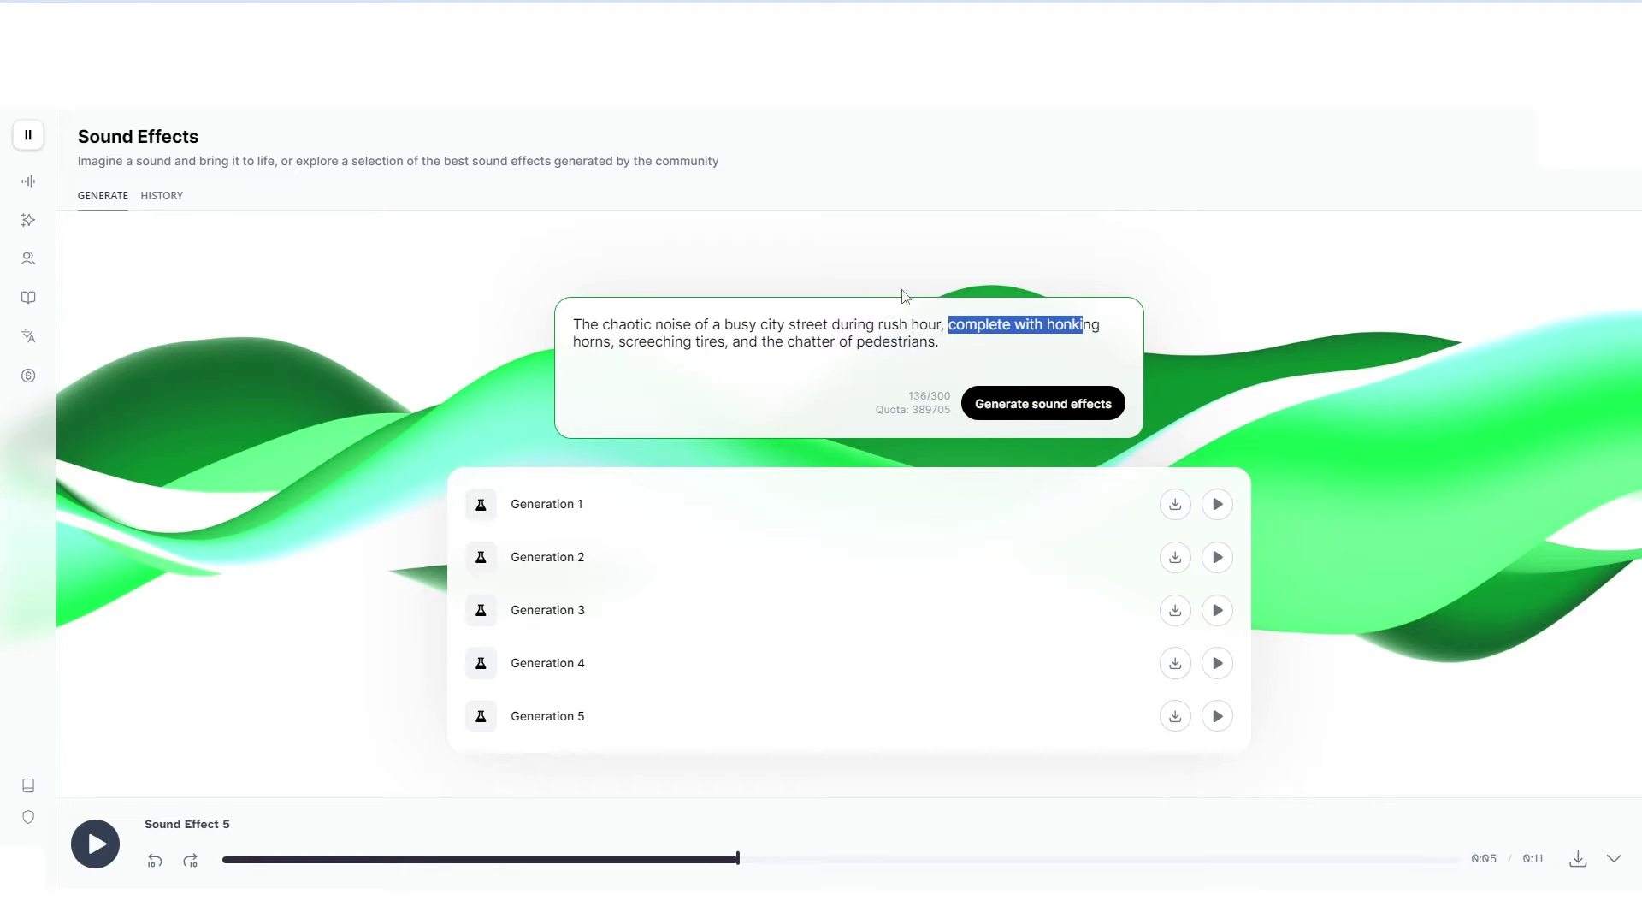
click(926, 329)
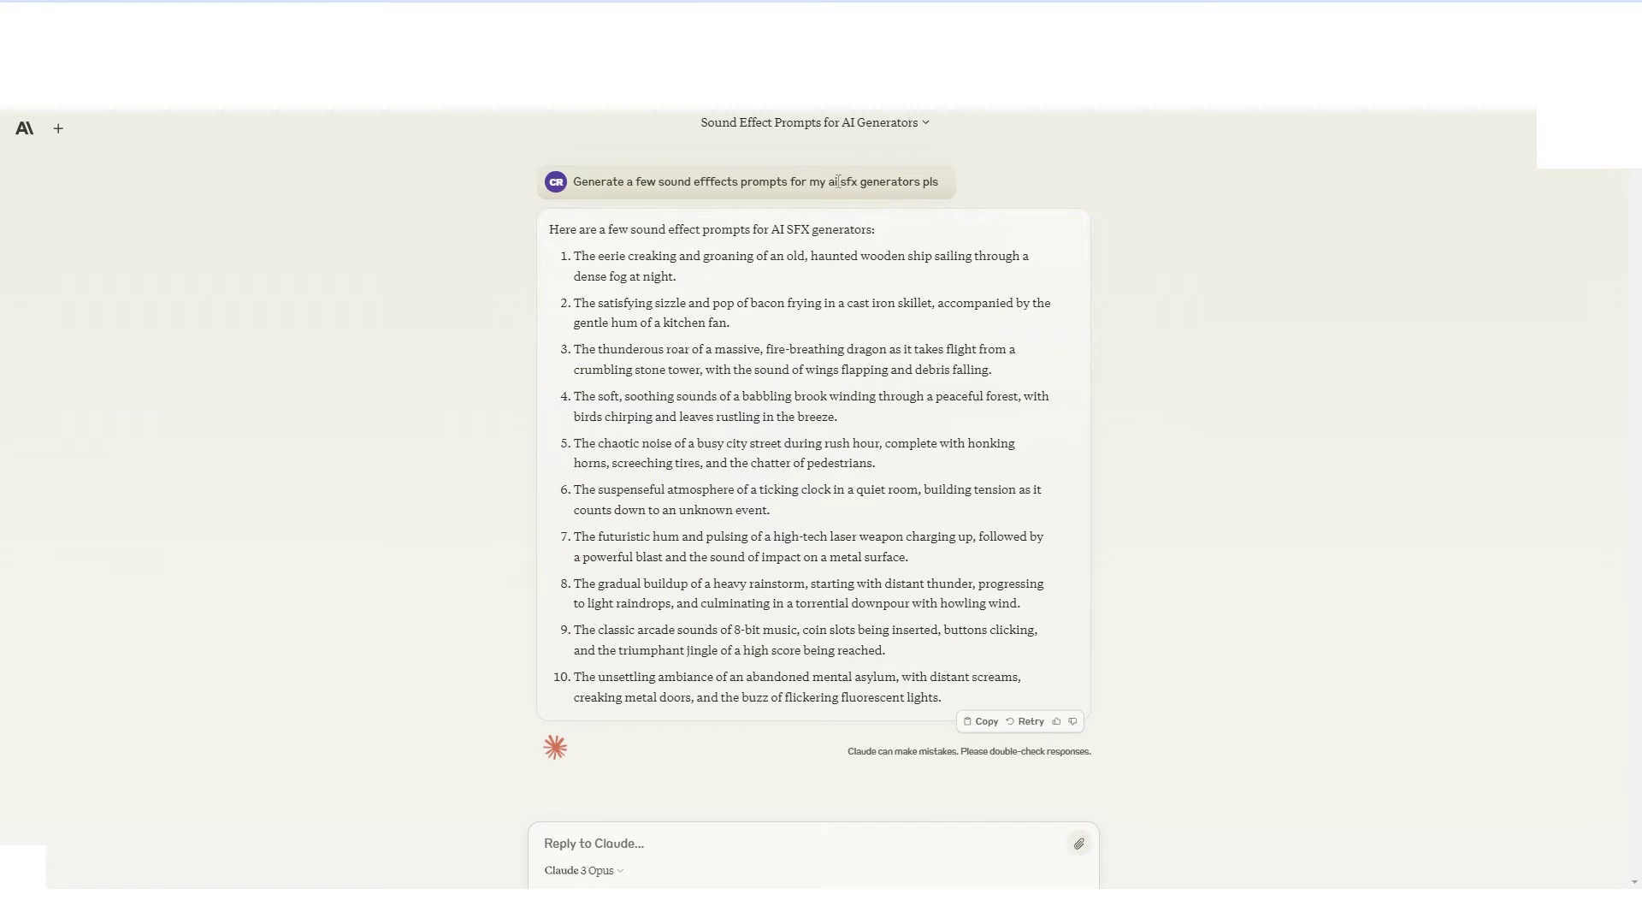
- Select Claude's fourth suggested prompt, the babbling brook, and bring up its context menu
drag(828, 182, 925, 180)
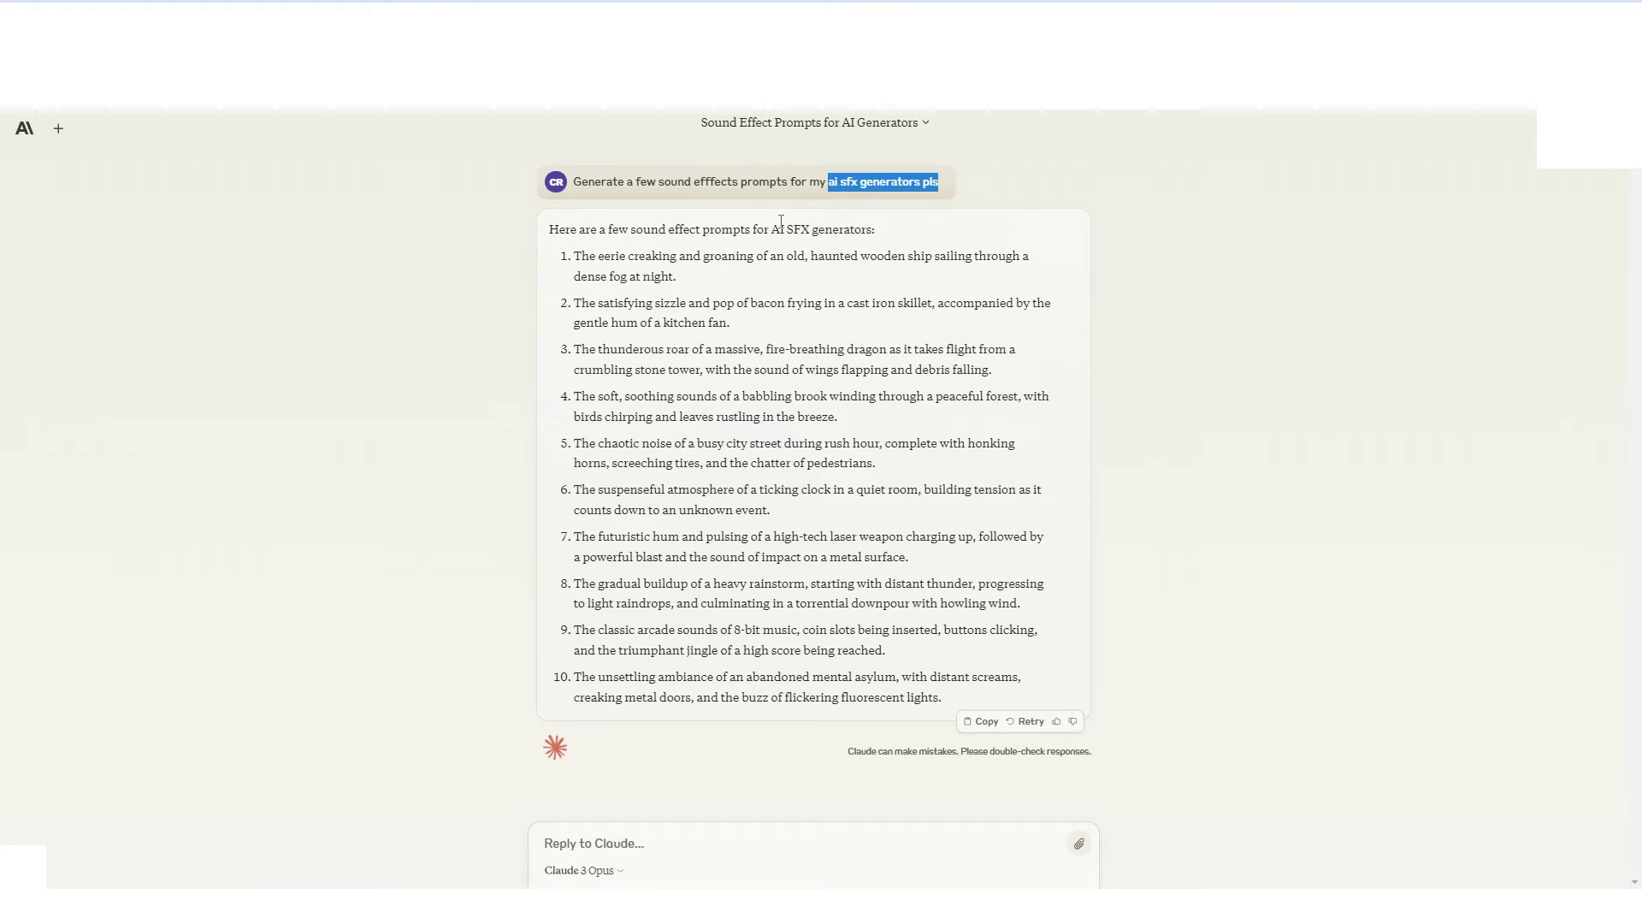
drag(565, 254, 645, 267)
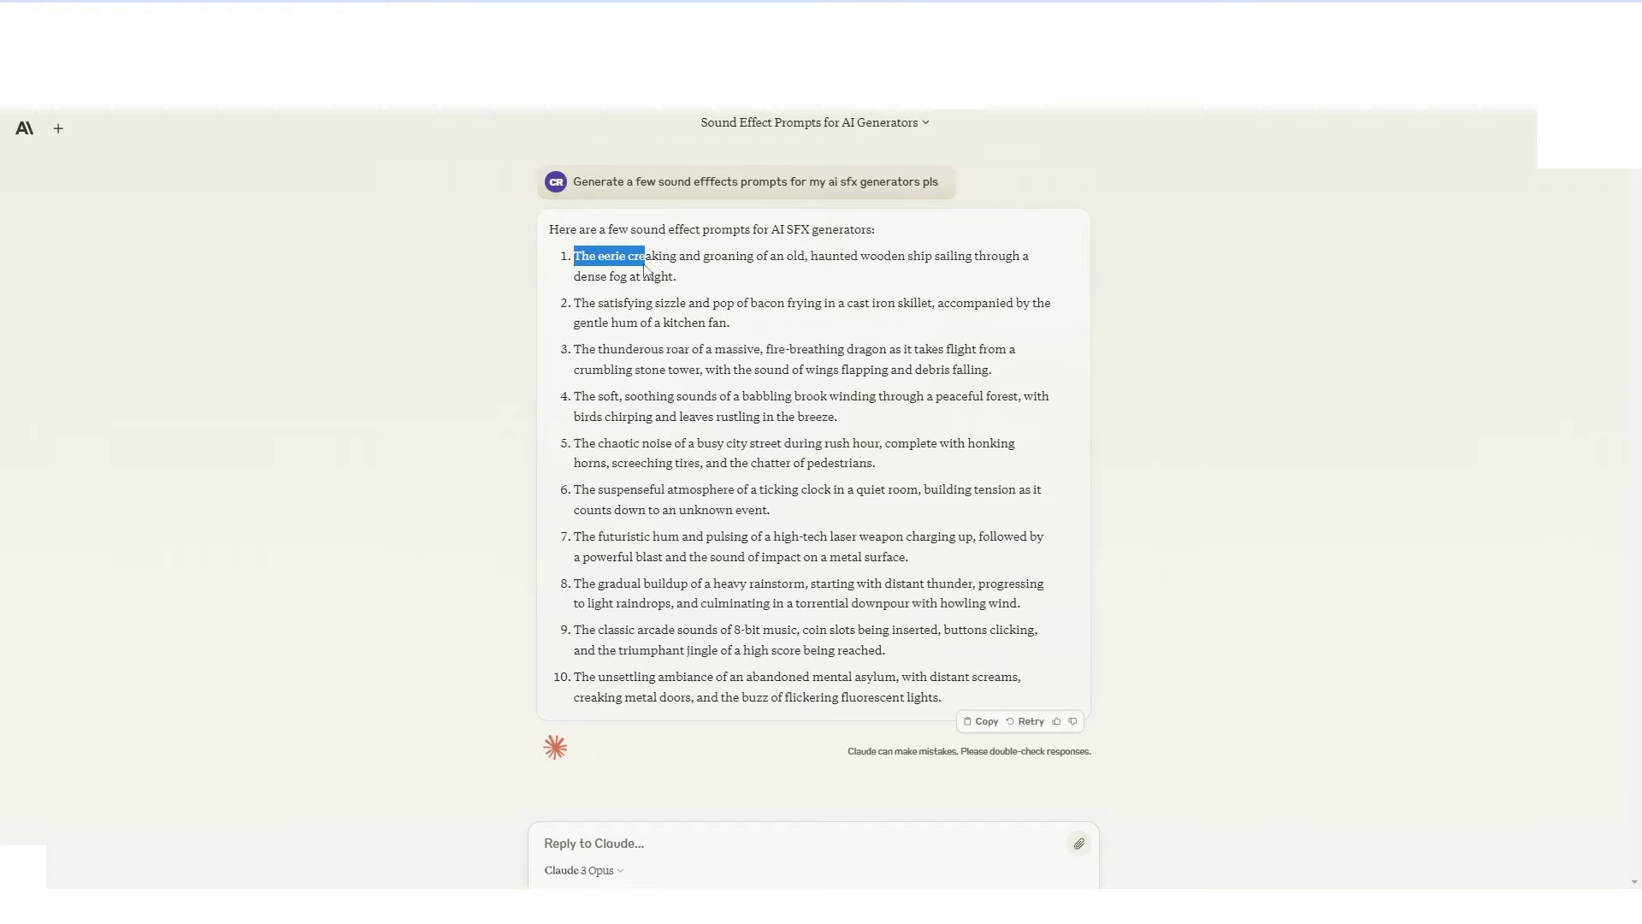
click(708, 396)
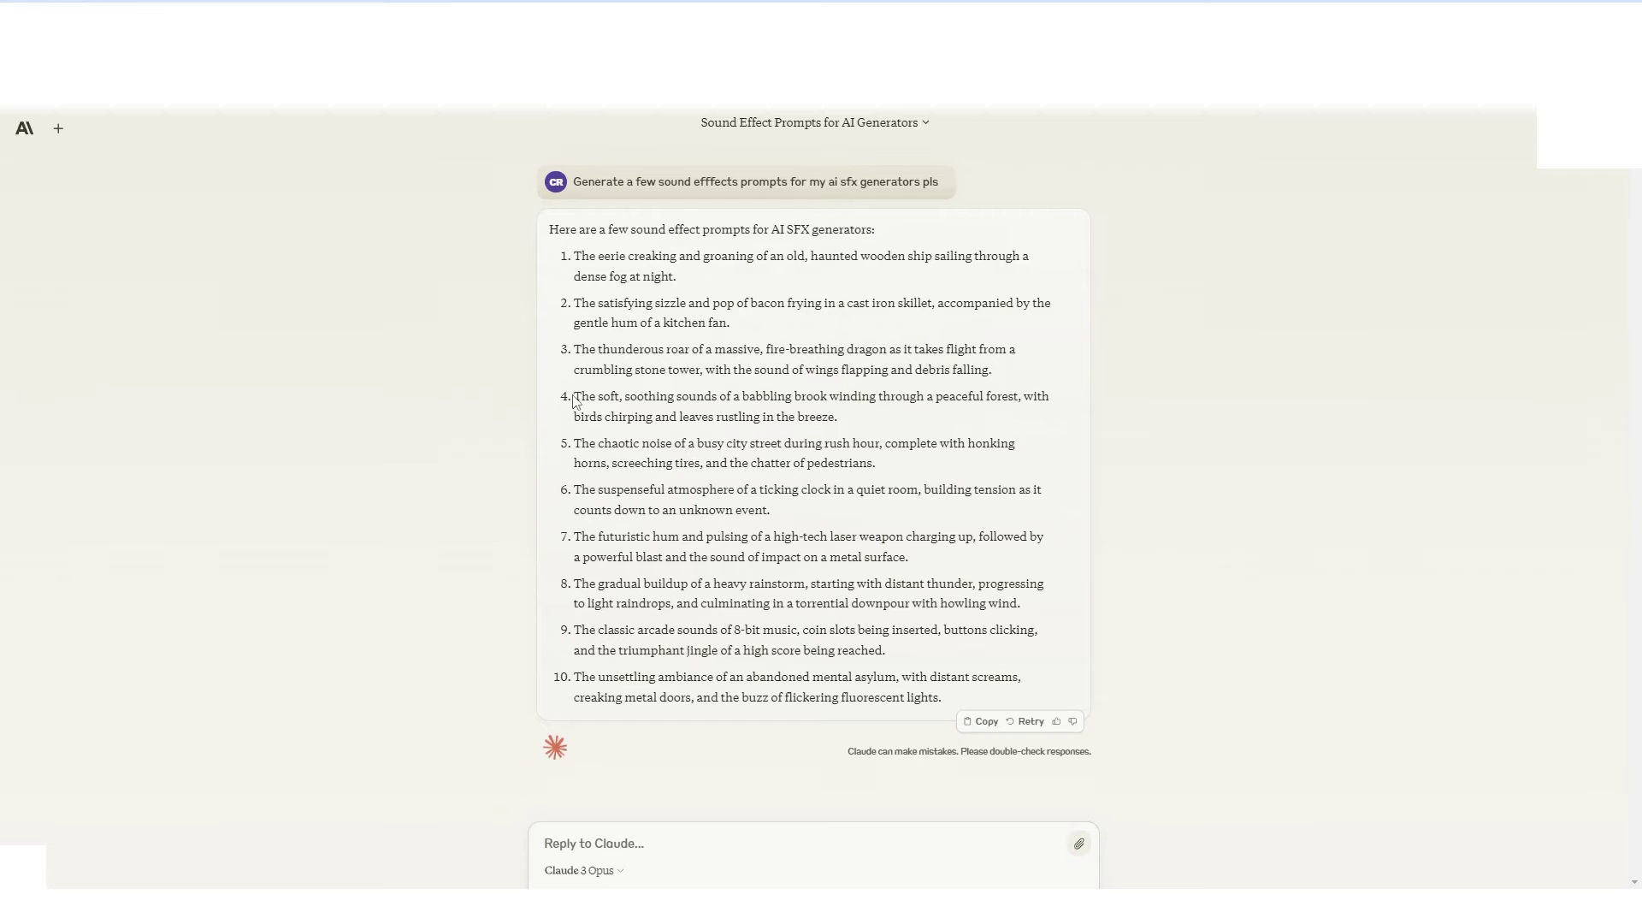
drag(575, 402, 865, 419)
right_click(811, 405)
- Copy the brook prompt, paste it over the city-street text, and generate sound effects
click(846, 425)
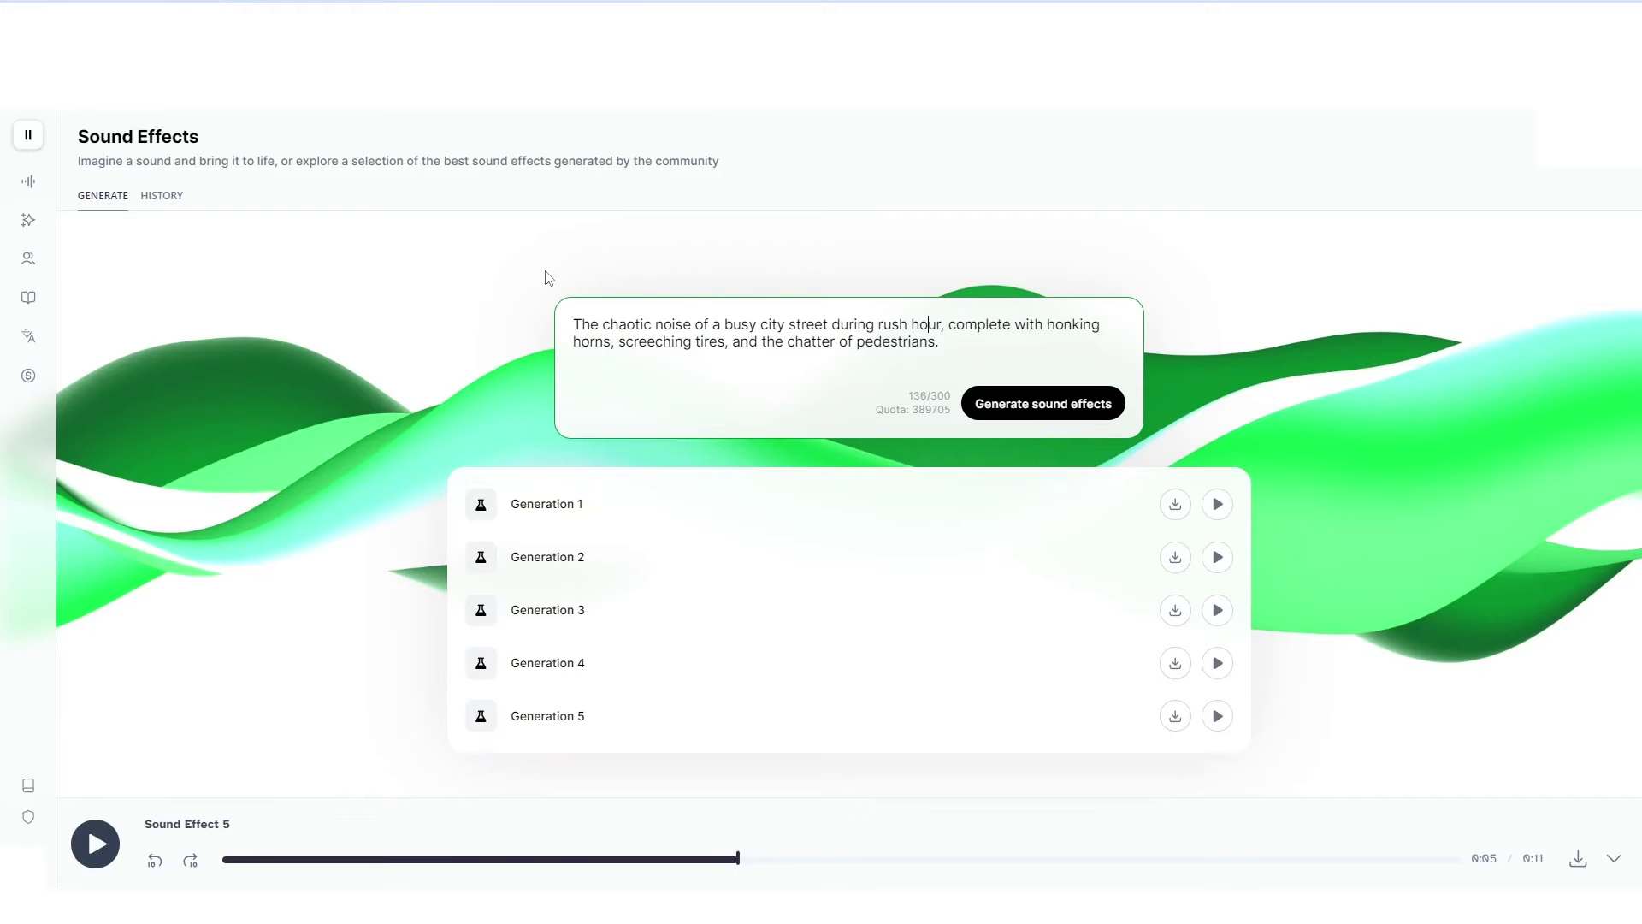
key(ctrl+a)
right_click(911, 351)
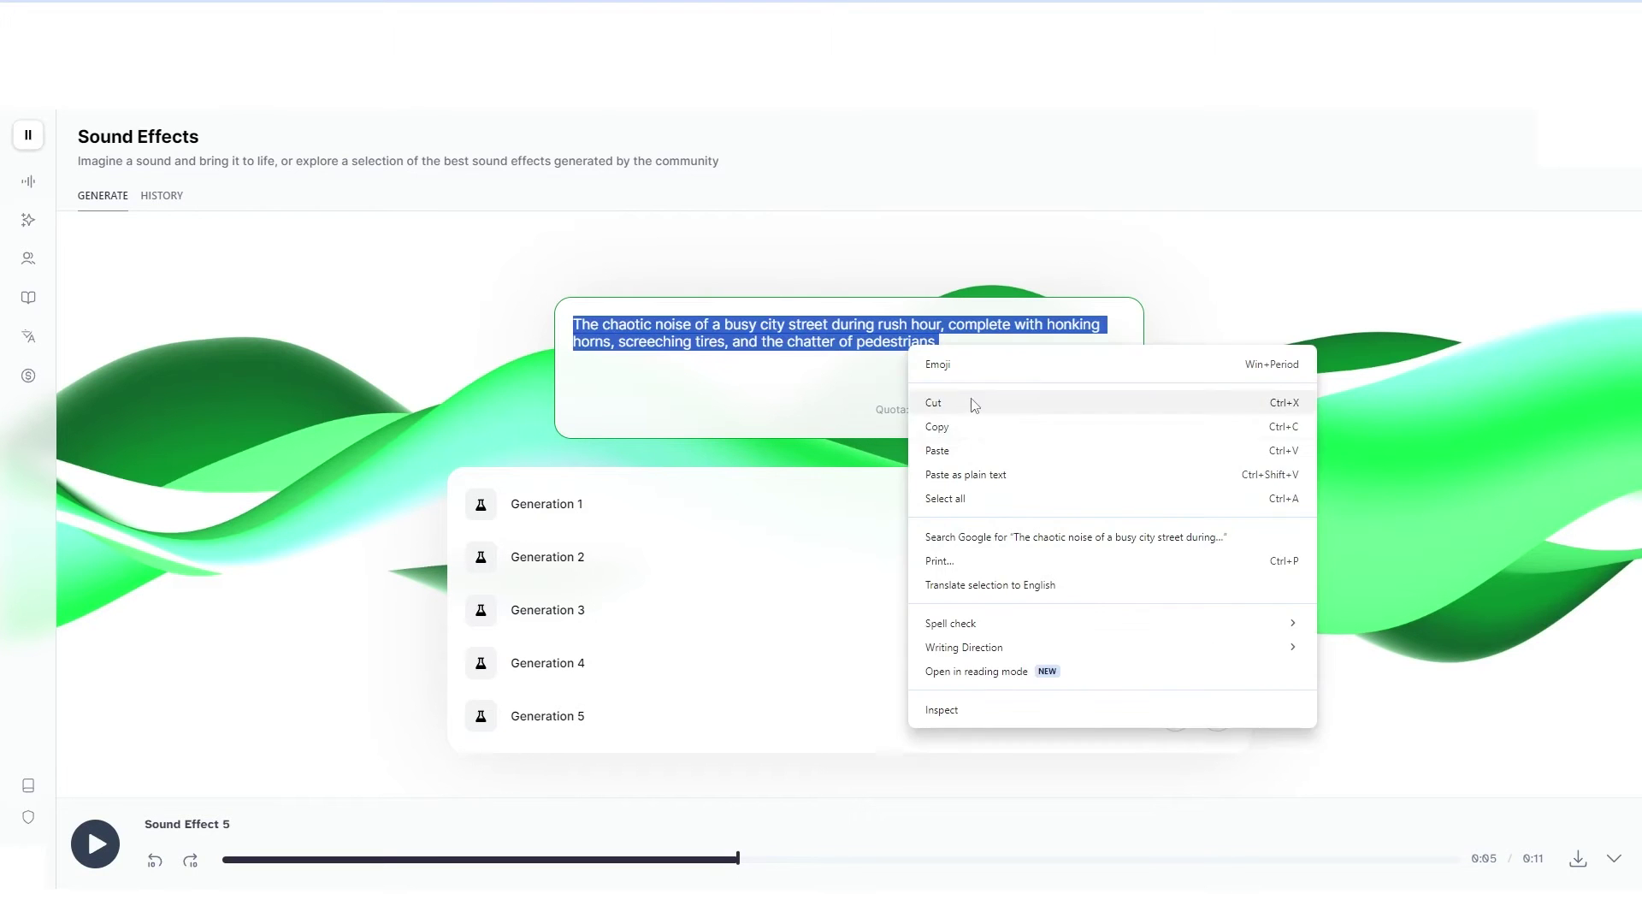
click(971, 448)
click(1036, 401)
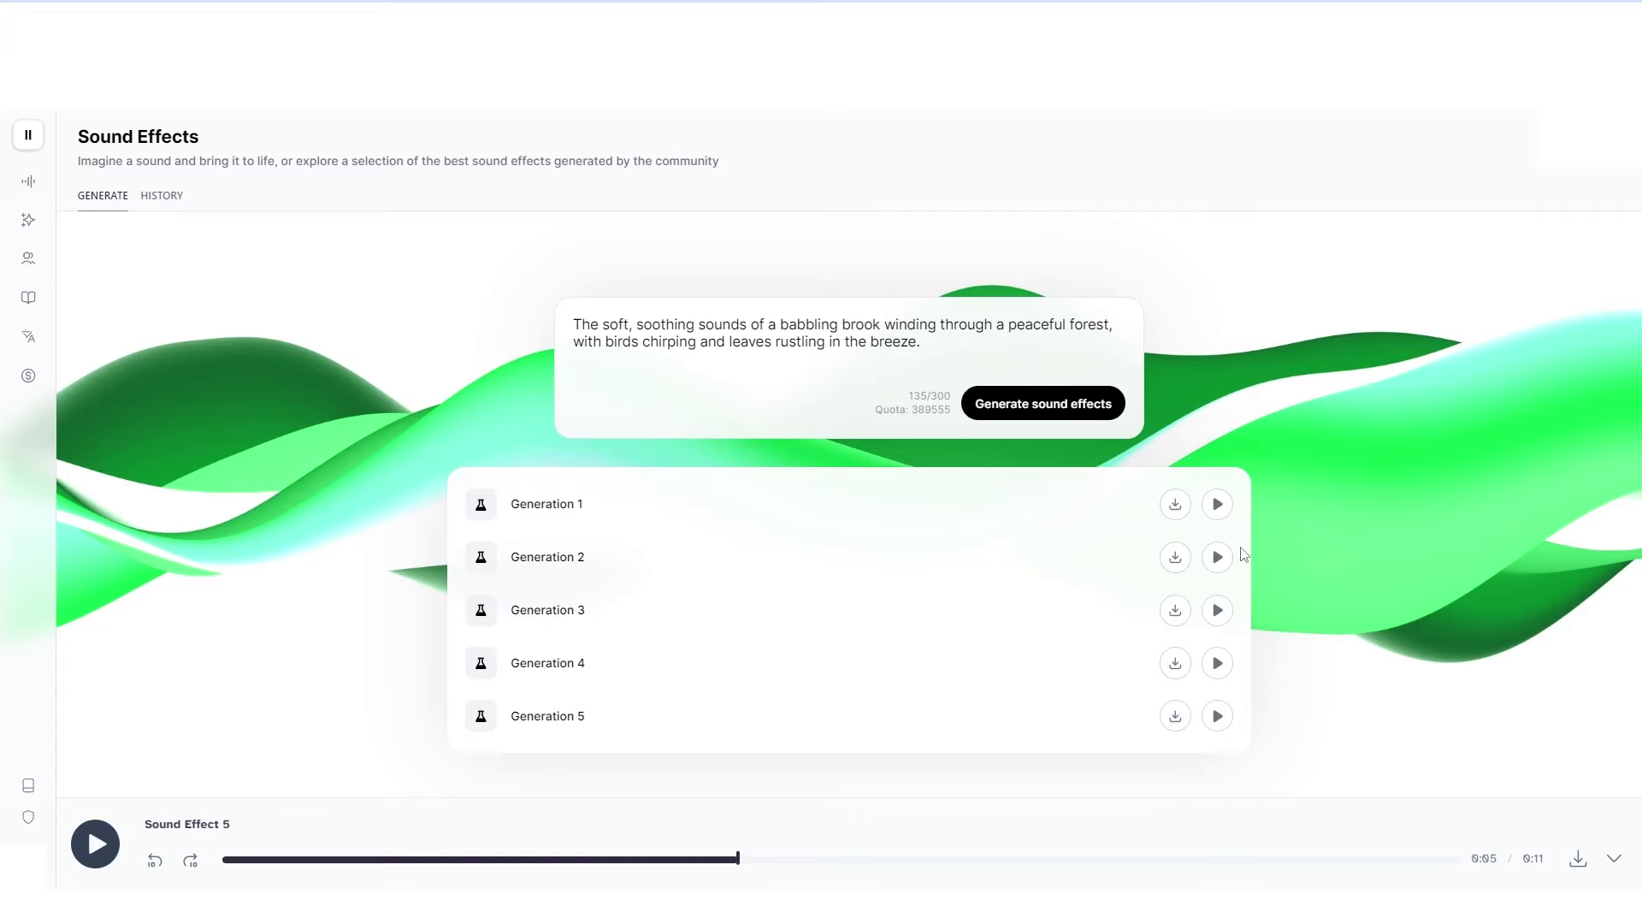
- Play and pause brook Generations 1, 2 and 3 in turn
click(1218, 506)
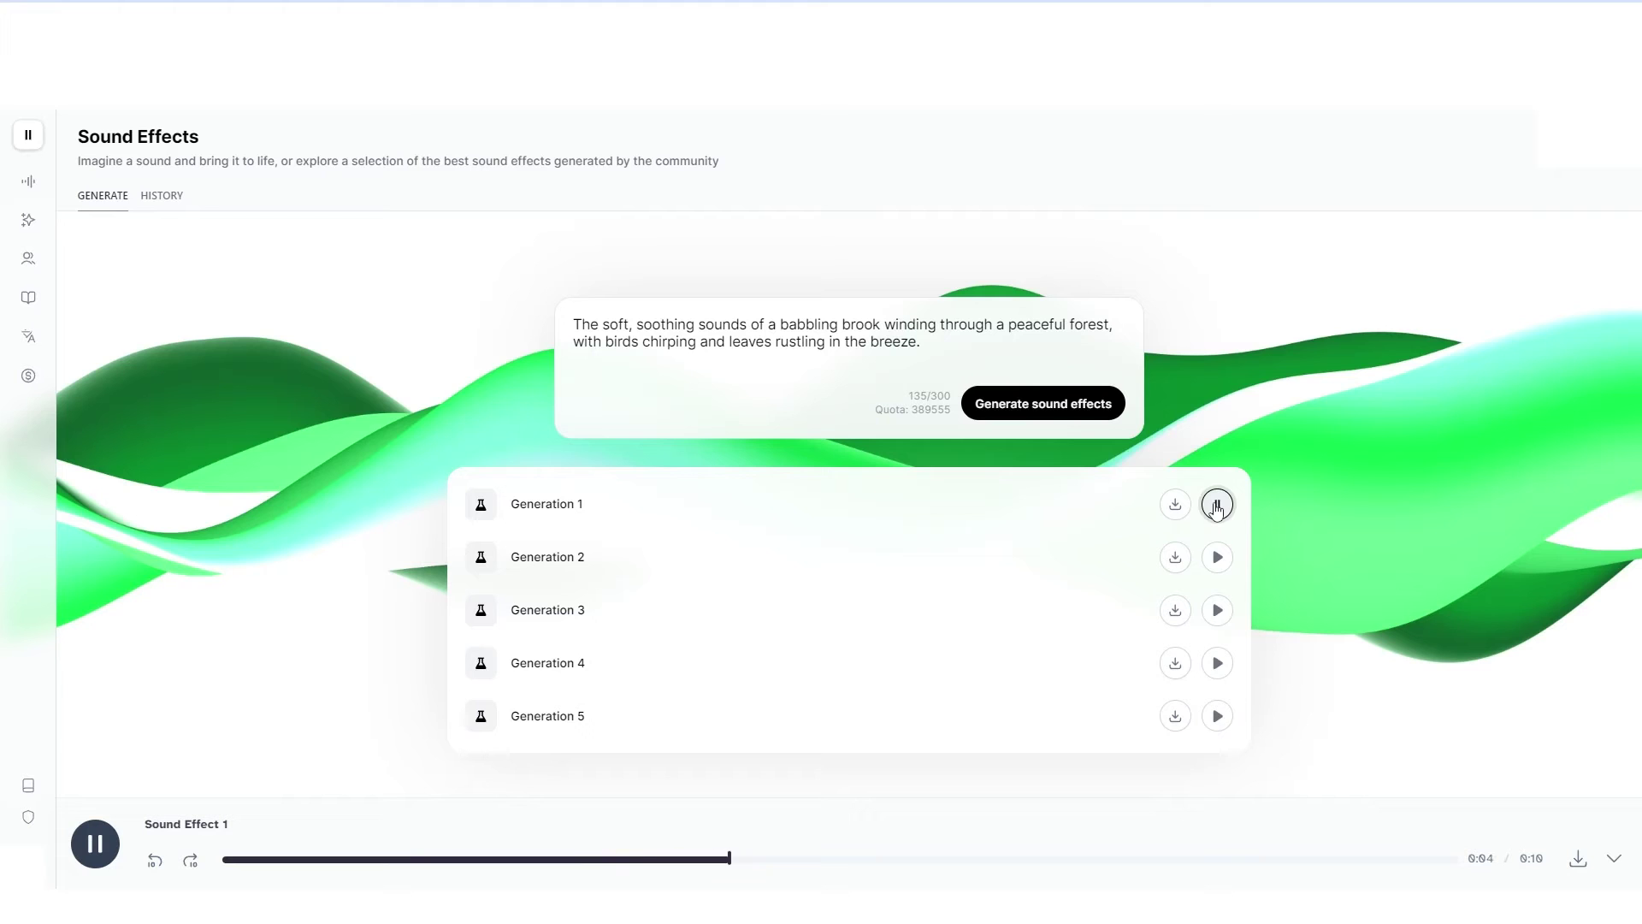
click(1217, 506)
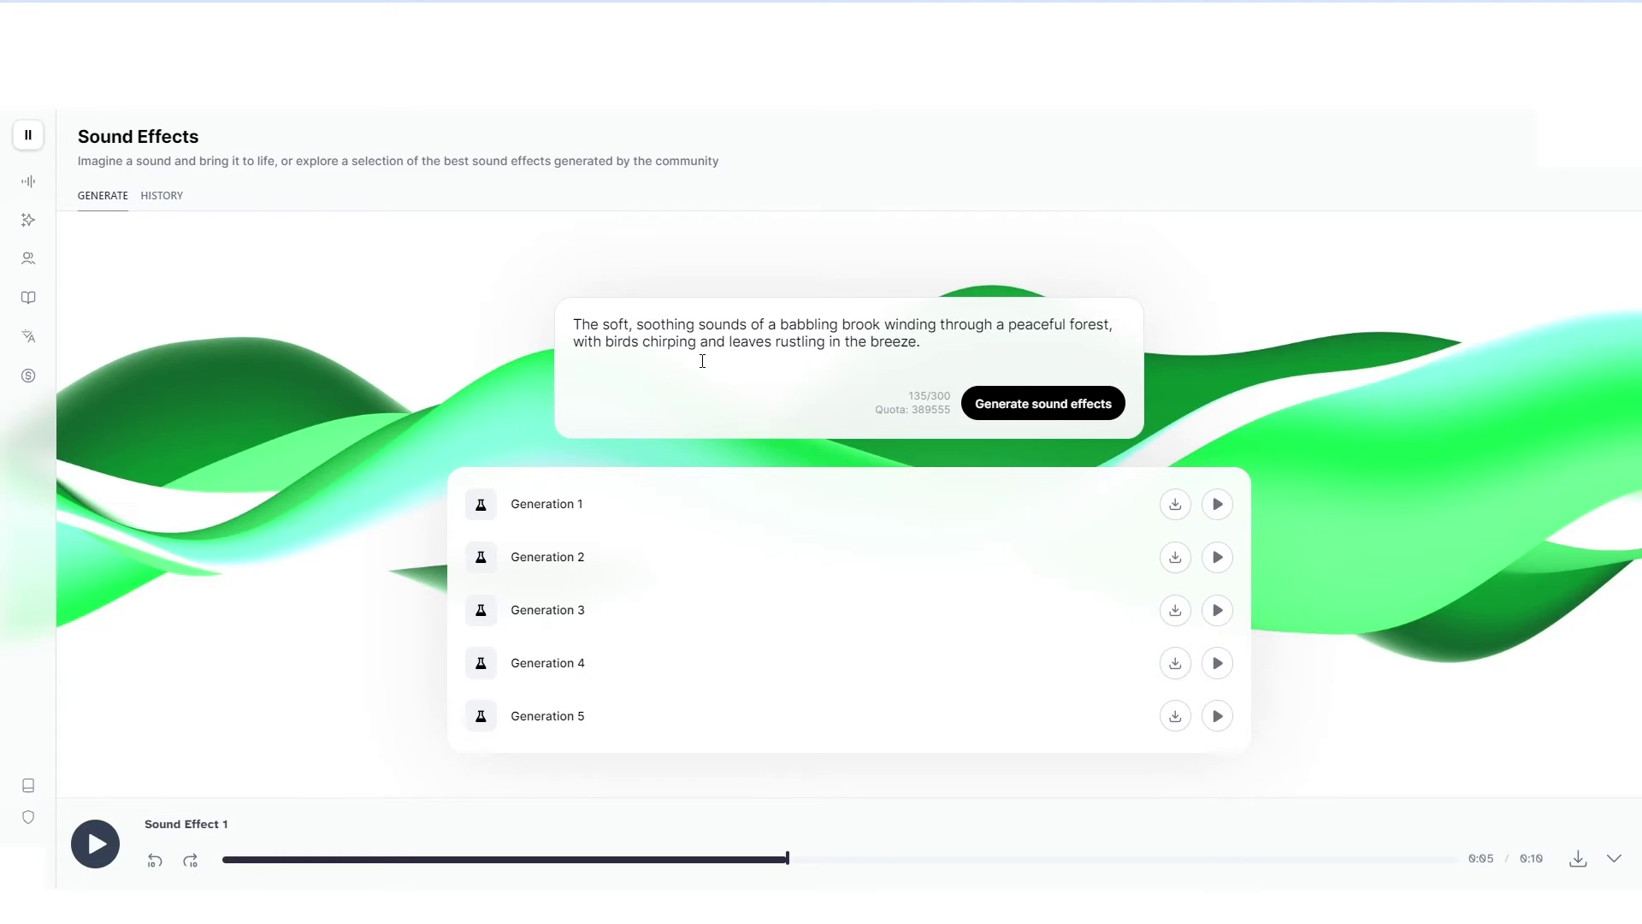
click(1216, 559)
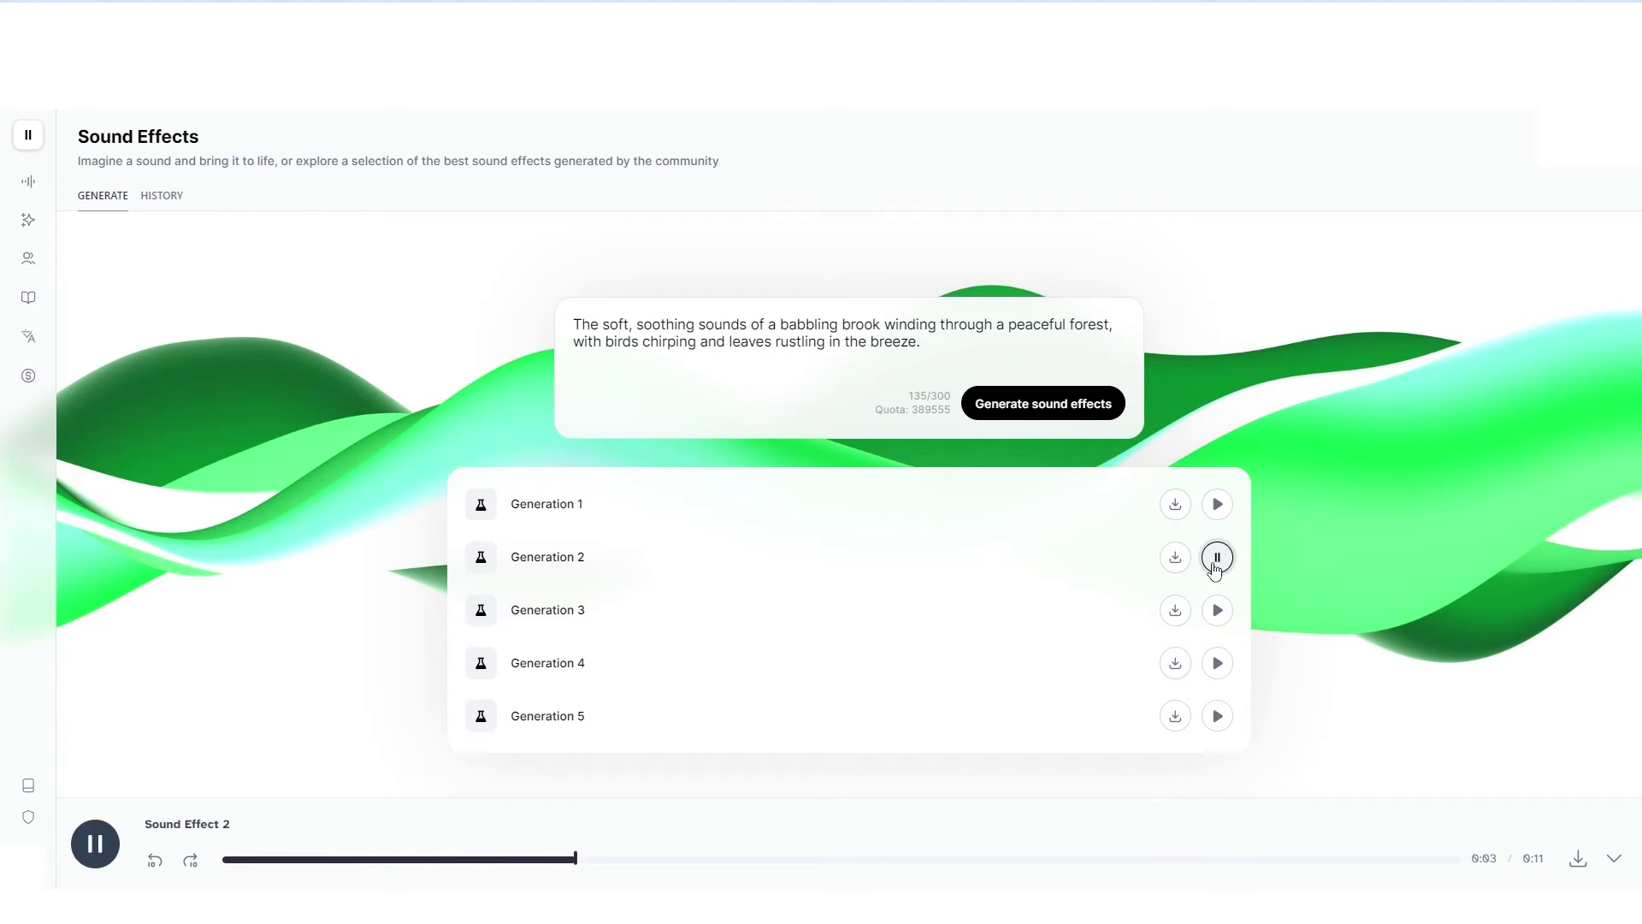
click(1215, 566)
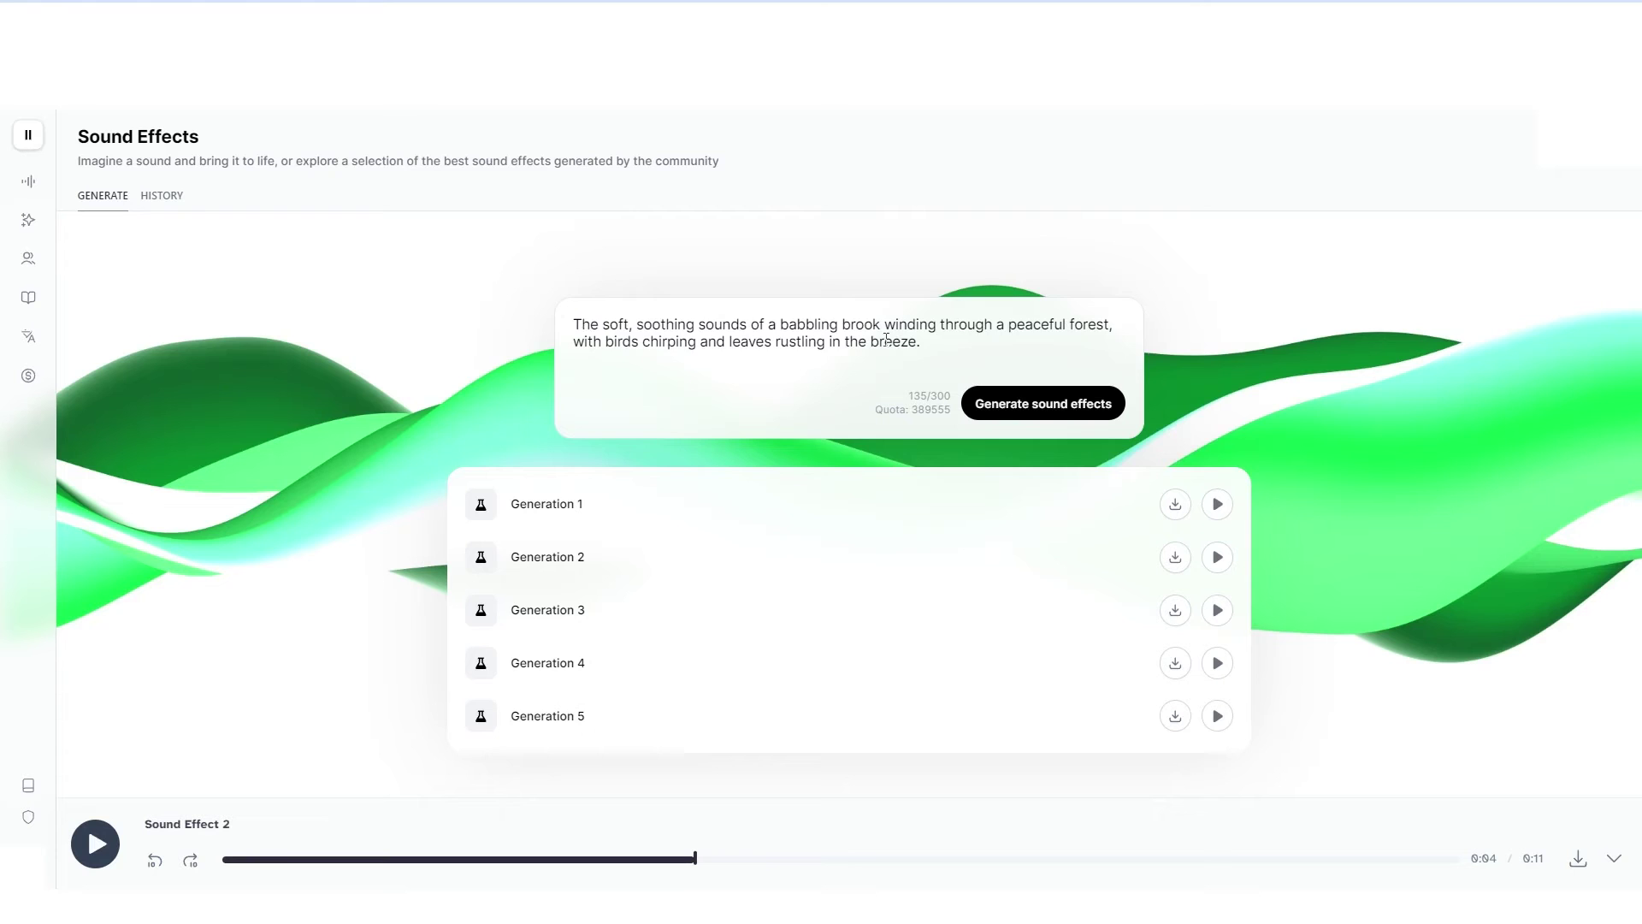
drag(920, 341, 601, 325)
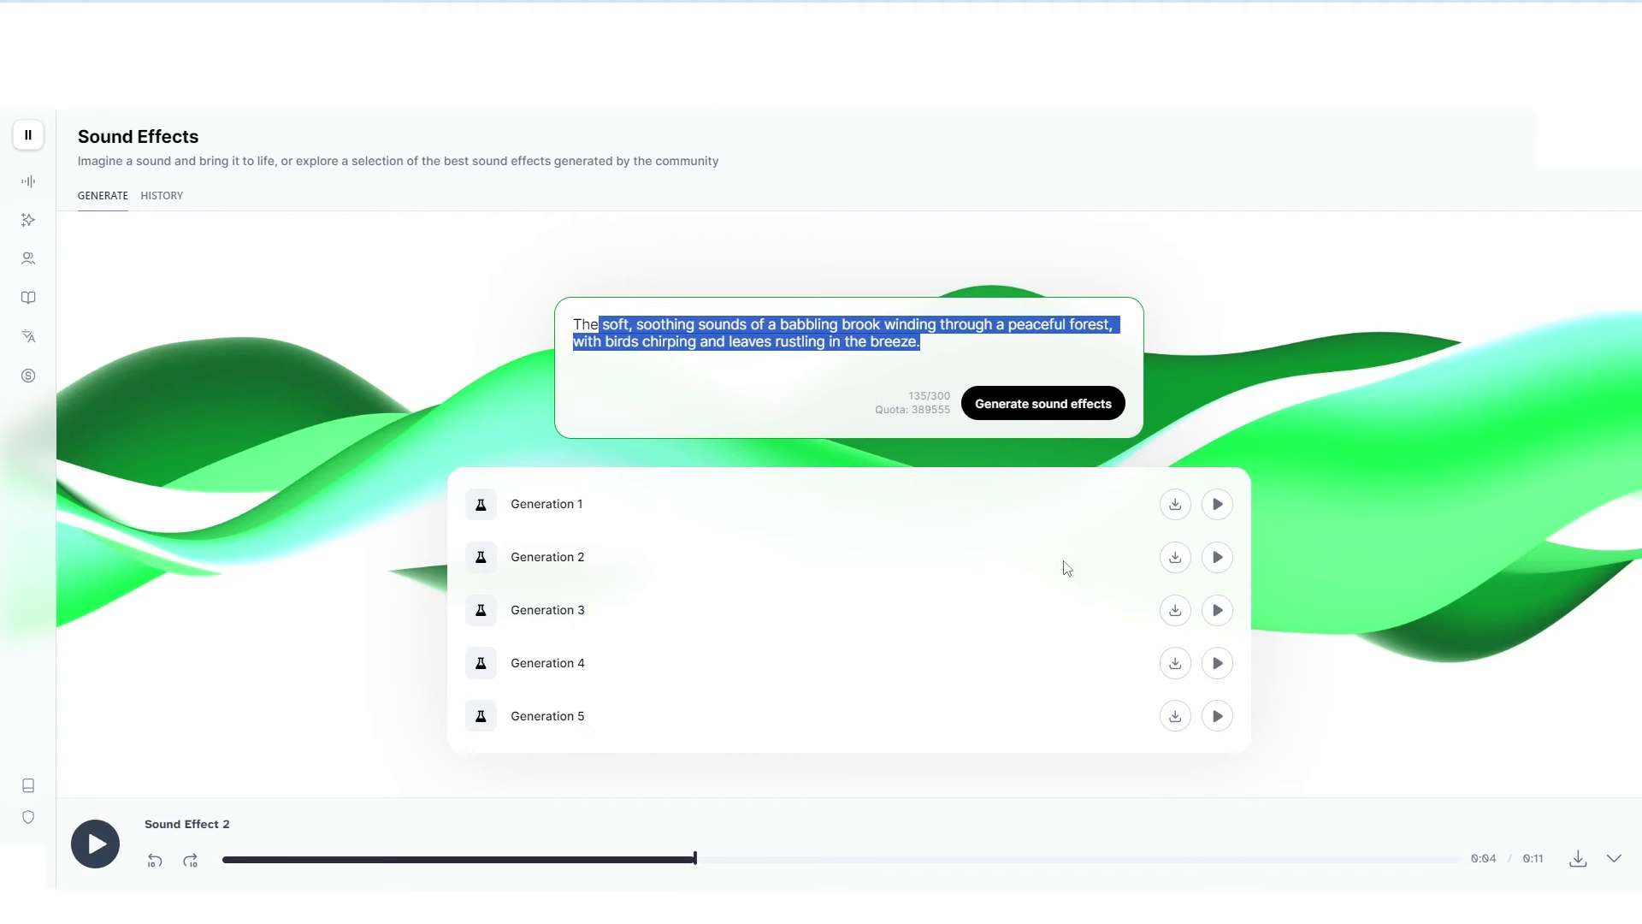
click(1216, 610)
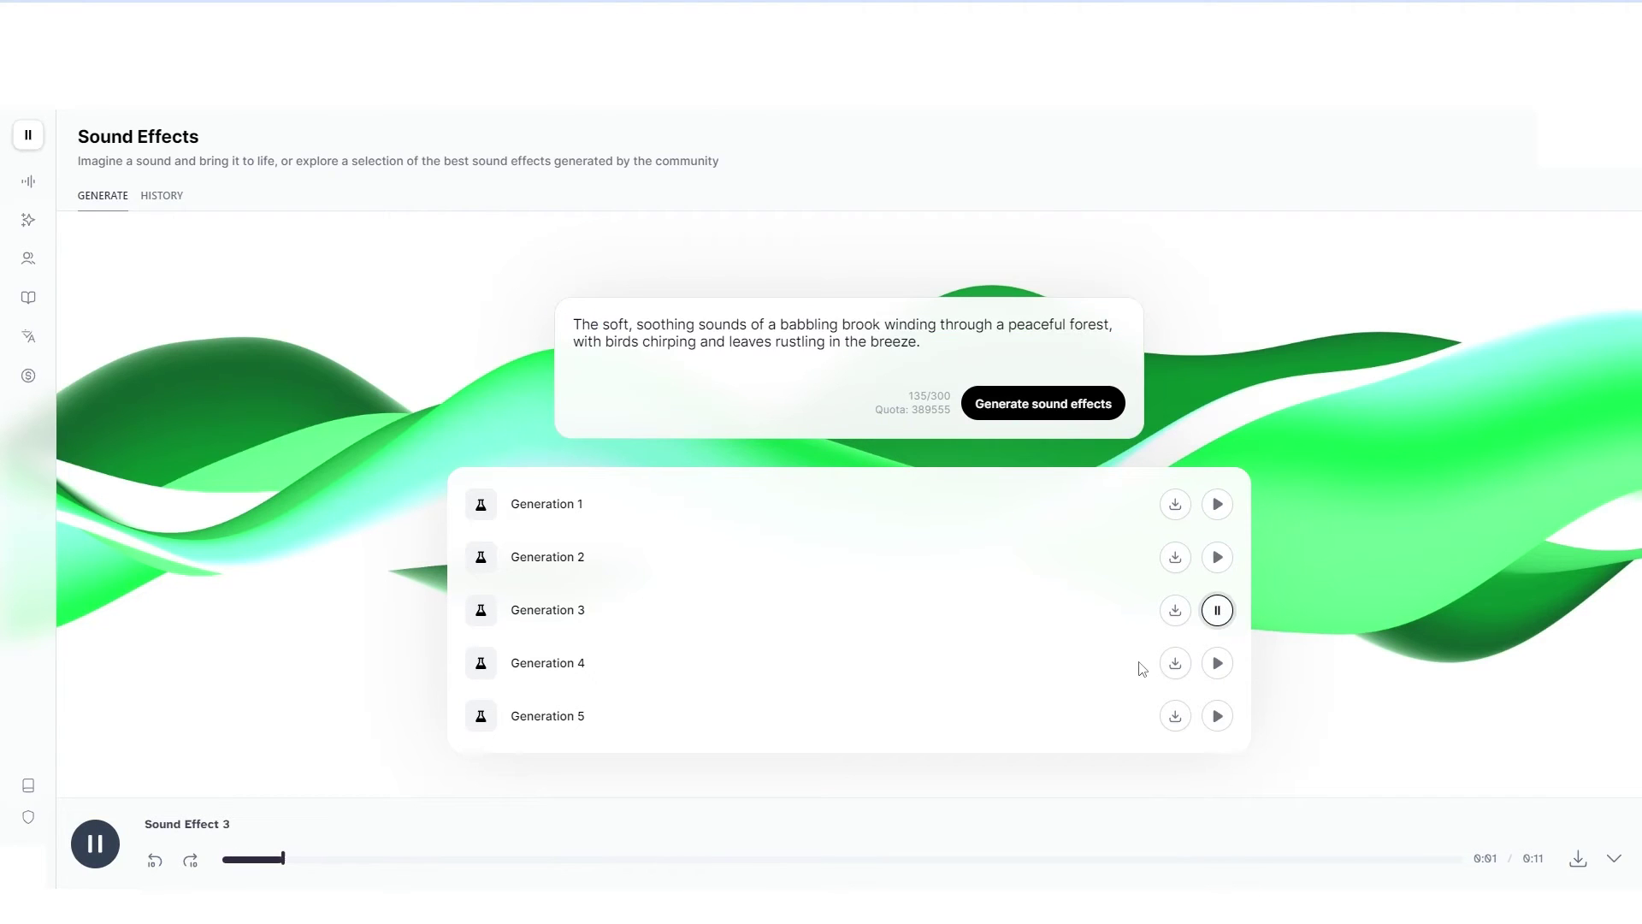
click(1217, 610)
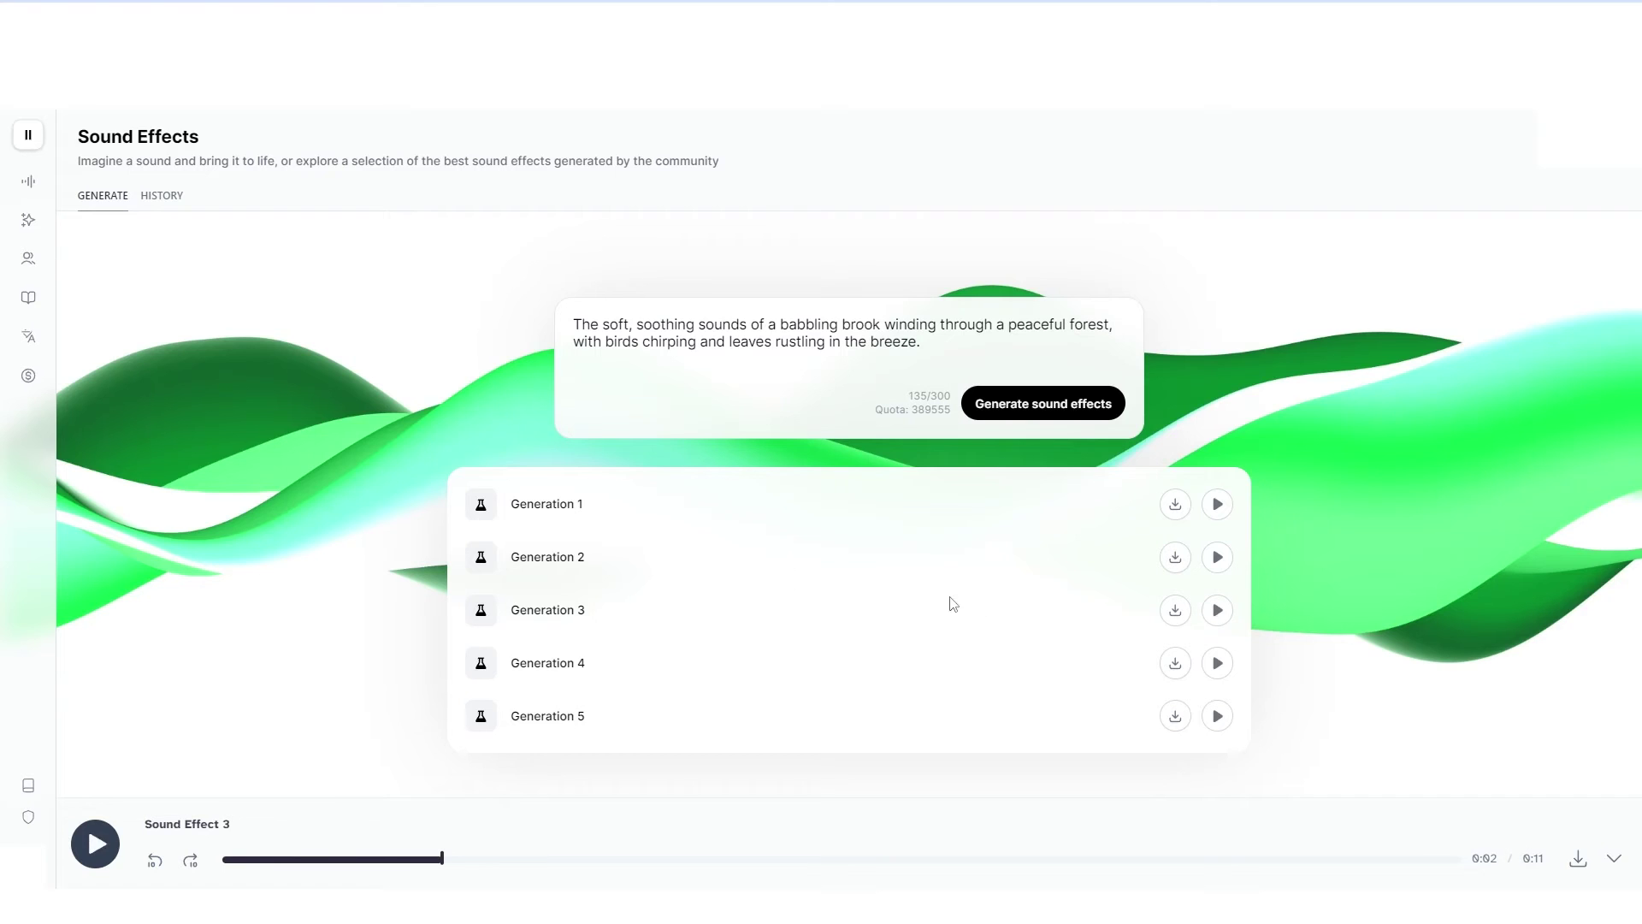
click(1214, 611)
click(1214, 612)
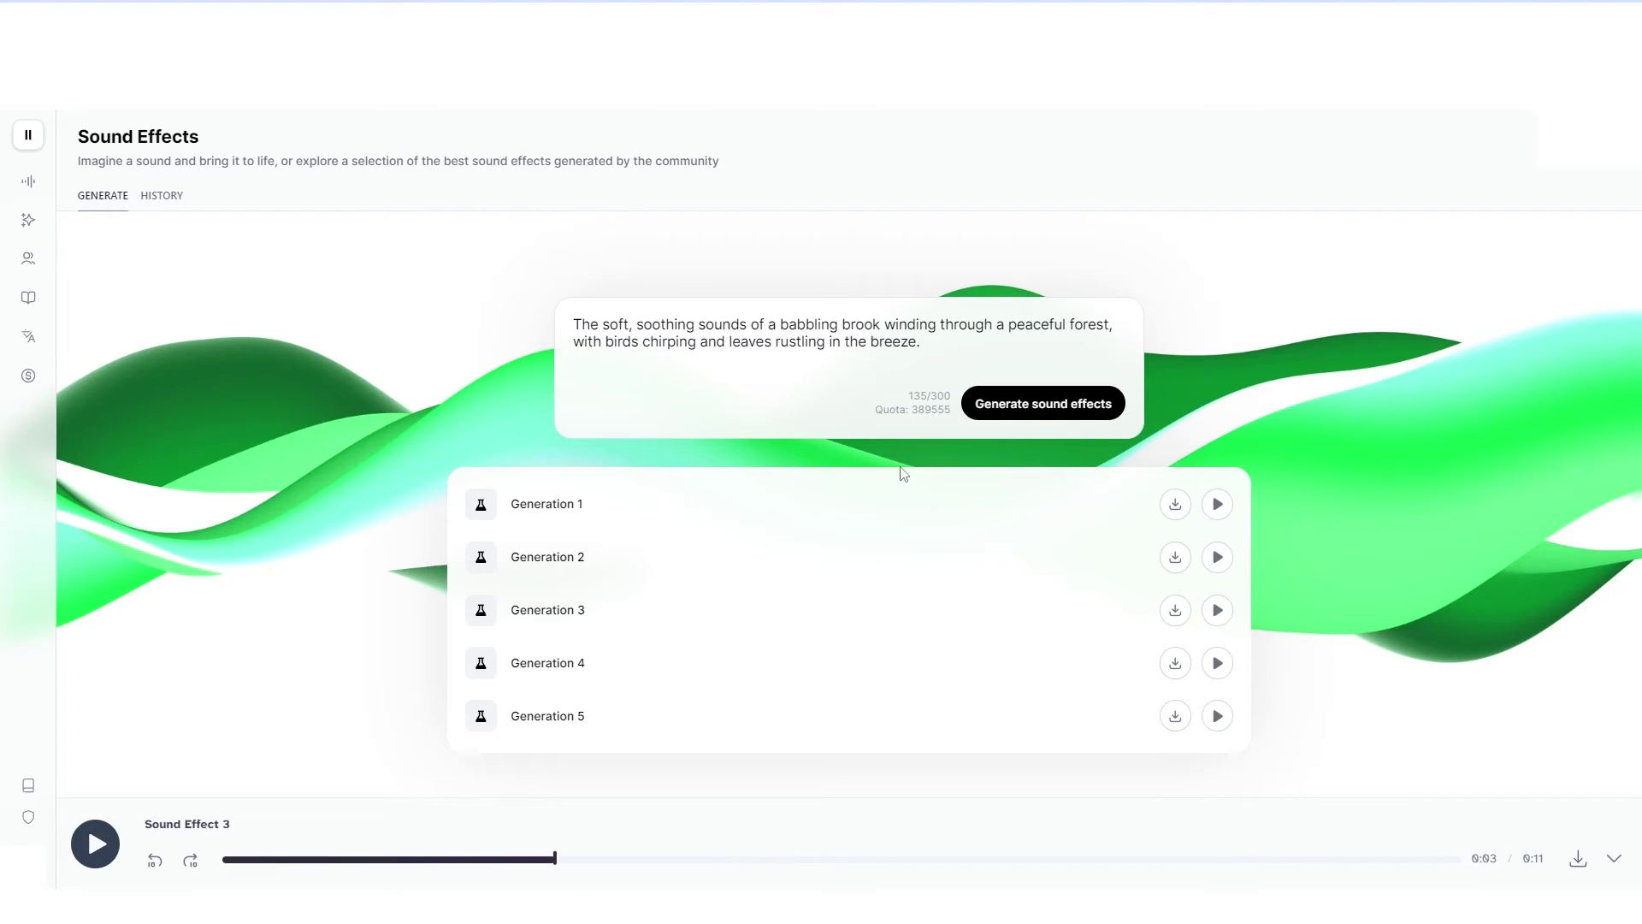
- Play and pause brook Generations 4 and 5
click(1216, 671)
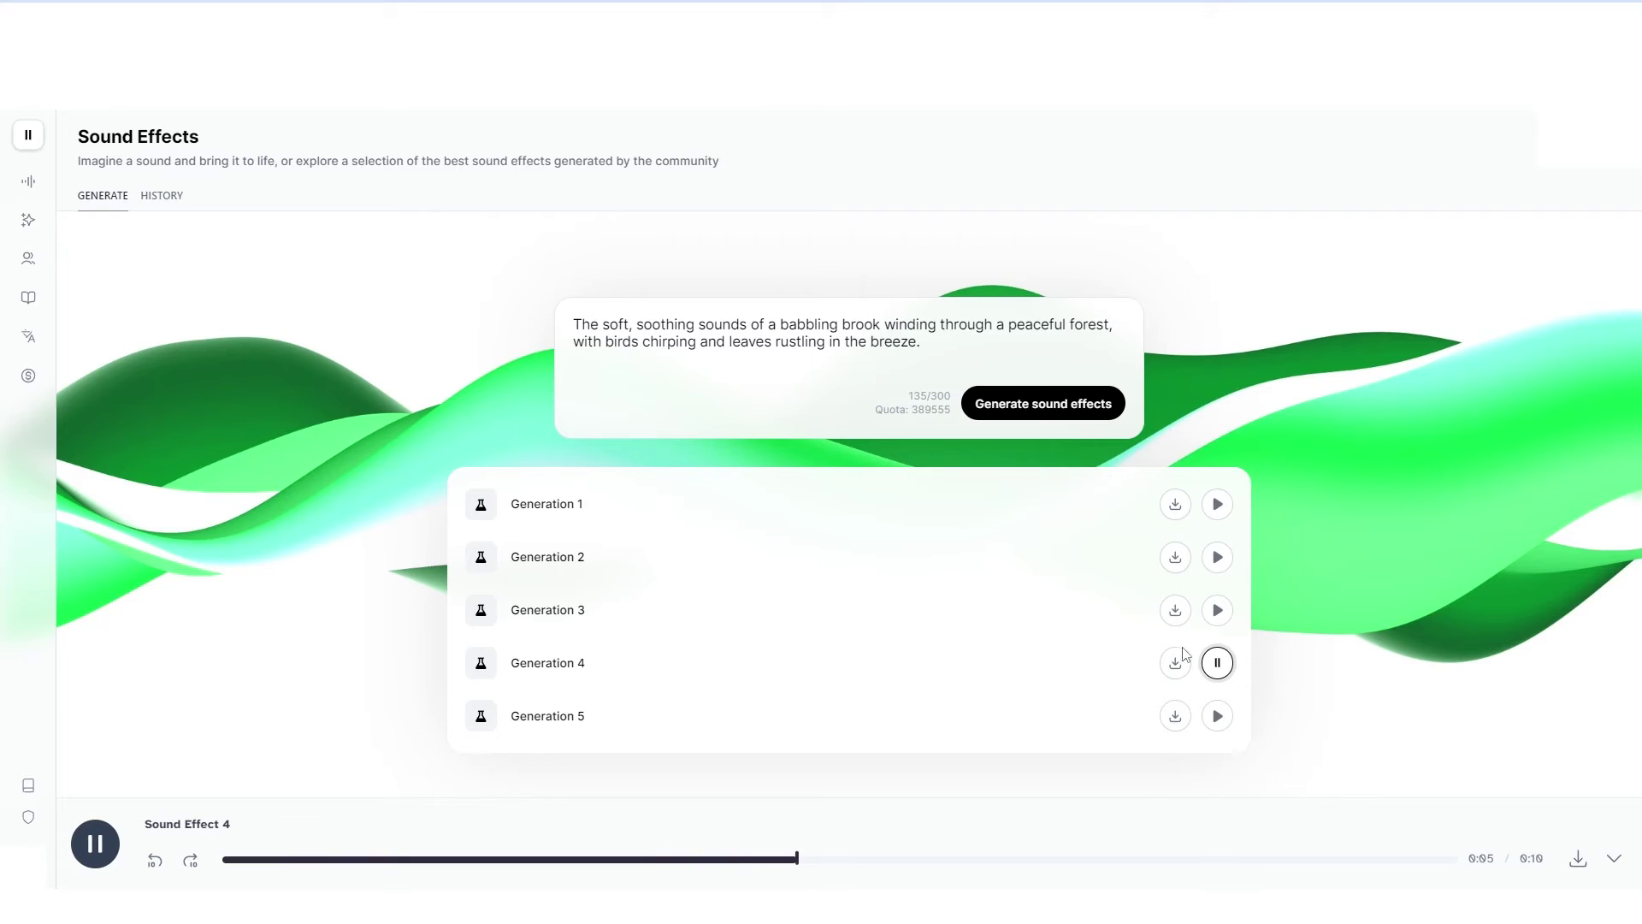
click(1217, 663)
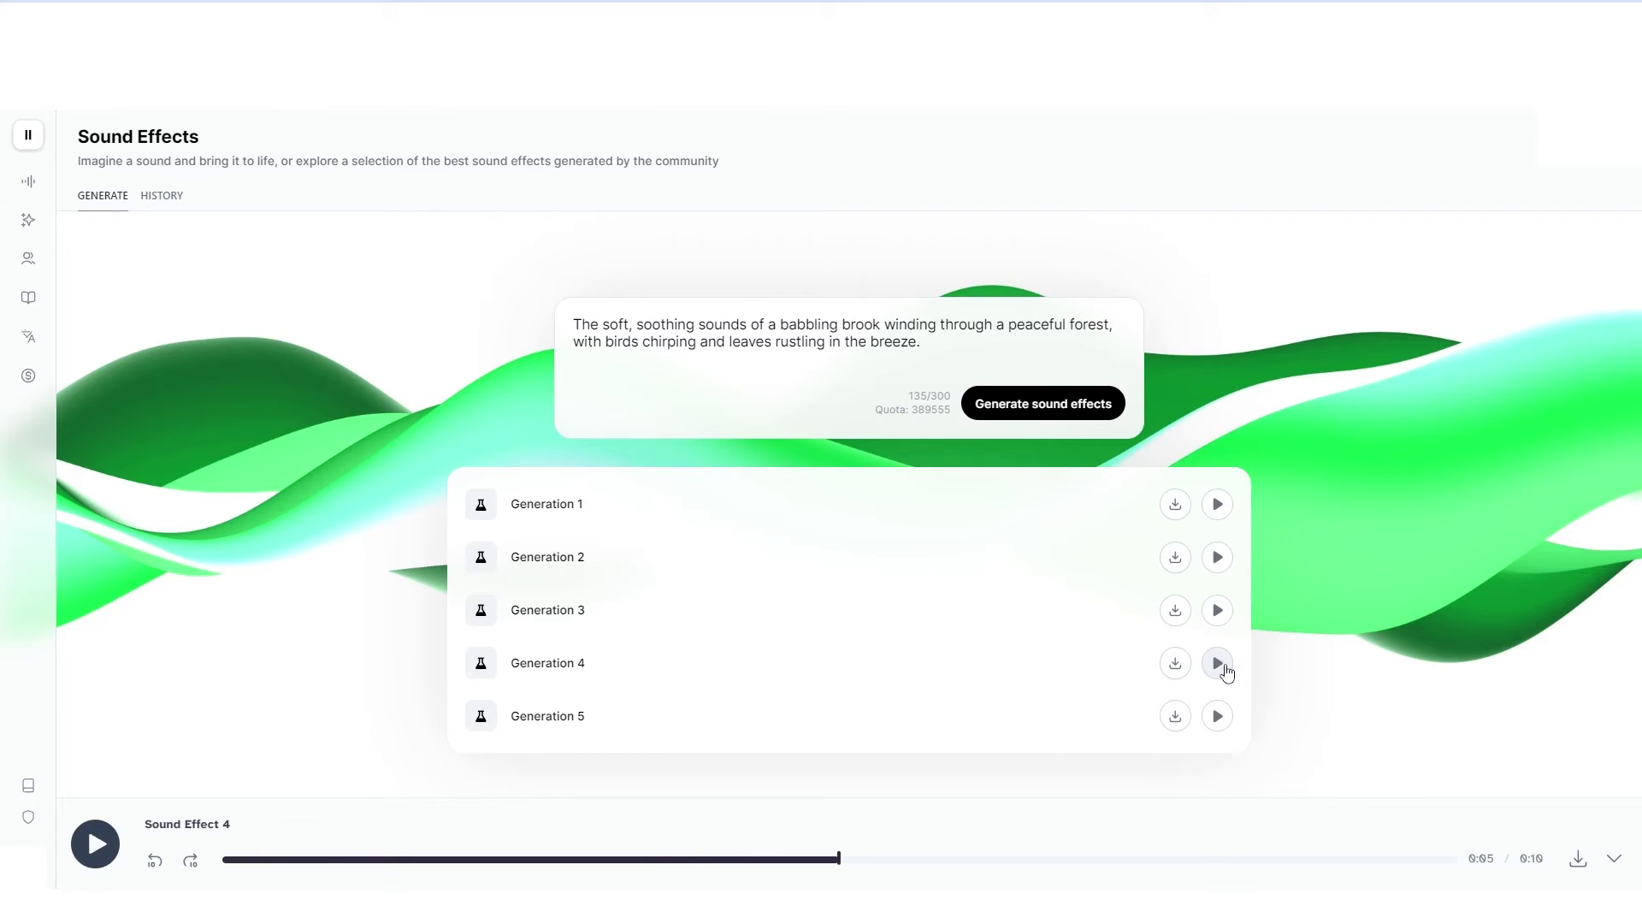
click(1213, 714)
click(1212, 713)
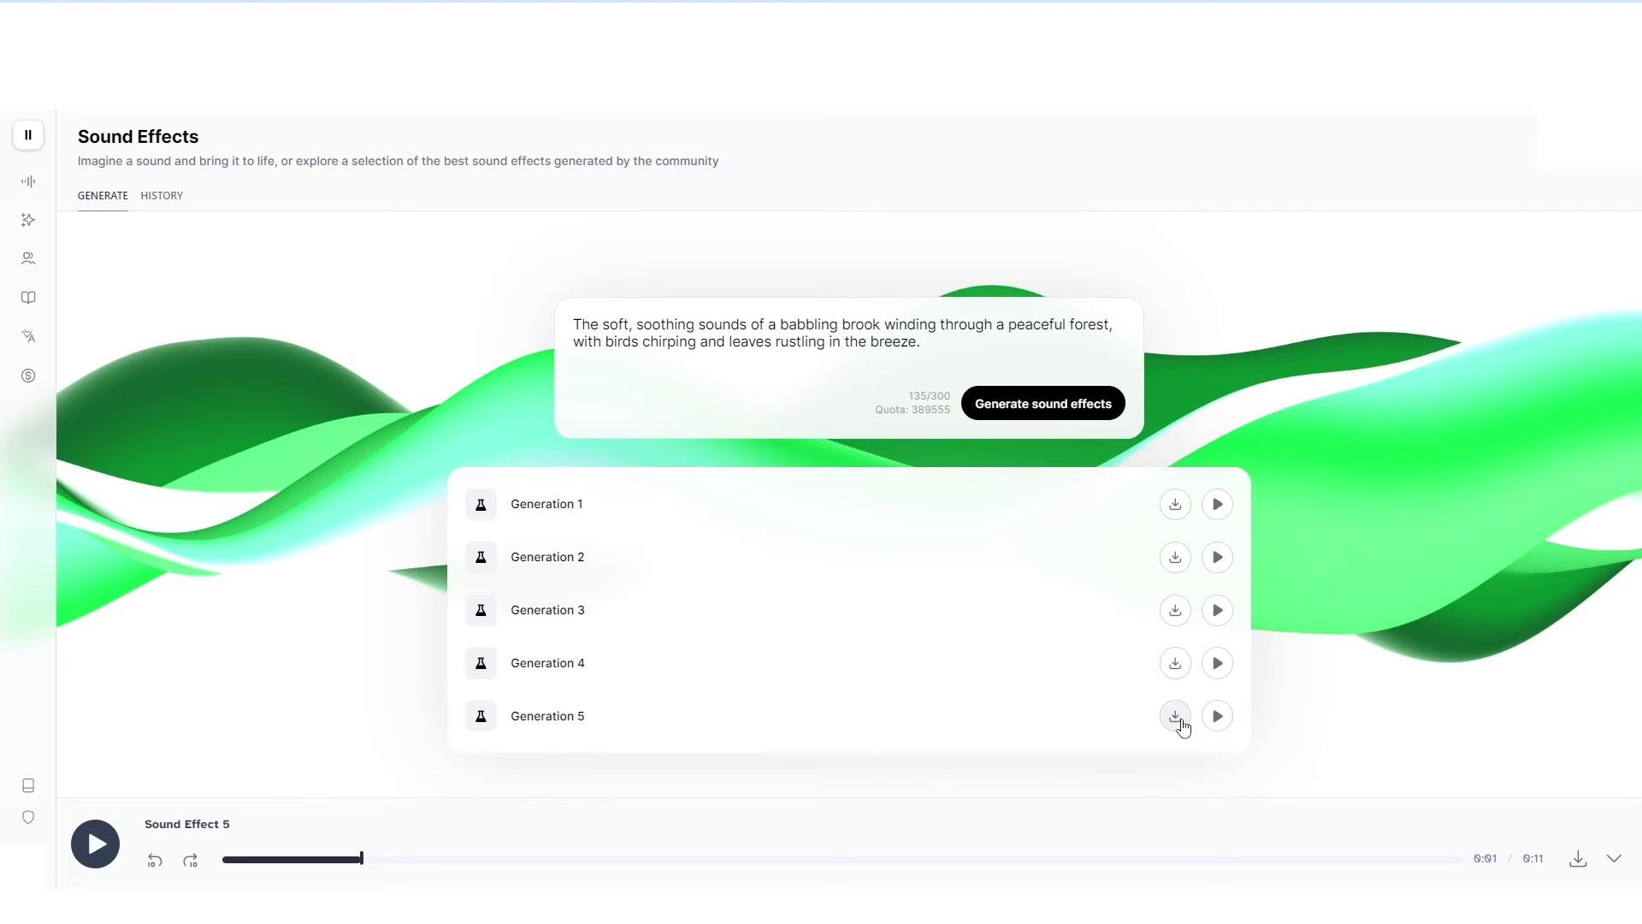
click(1215, 717)
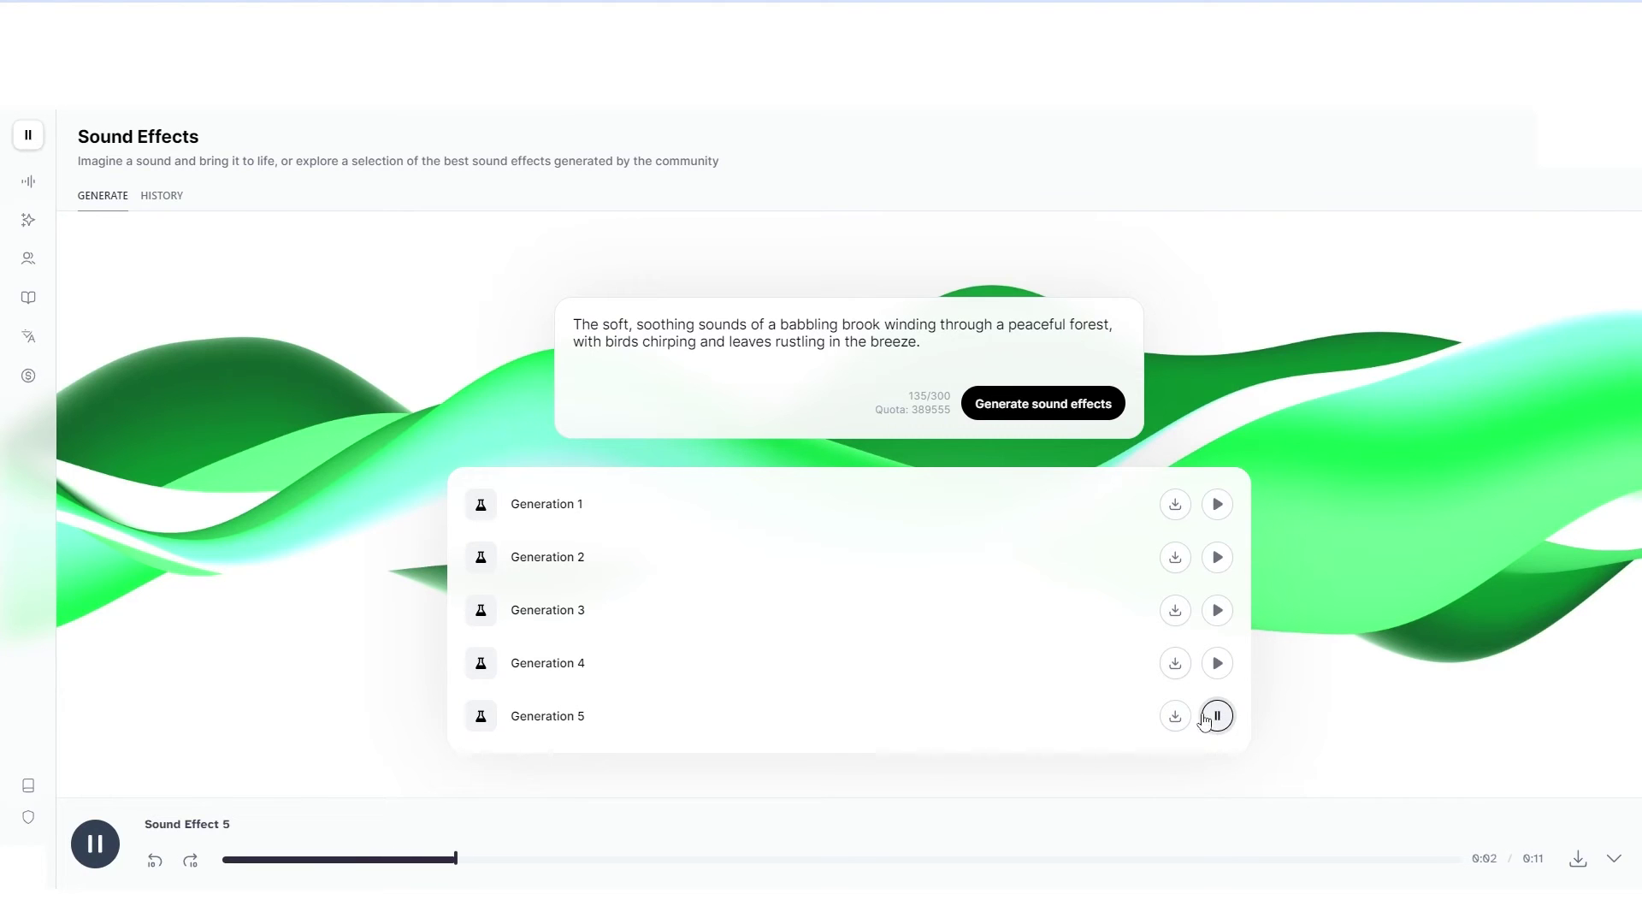
click(1215, 717)
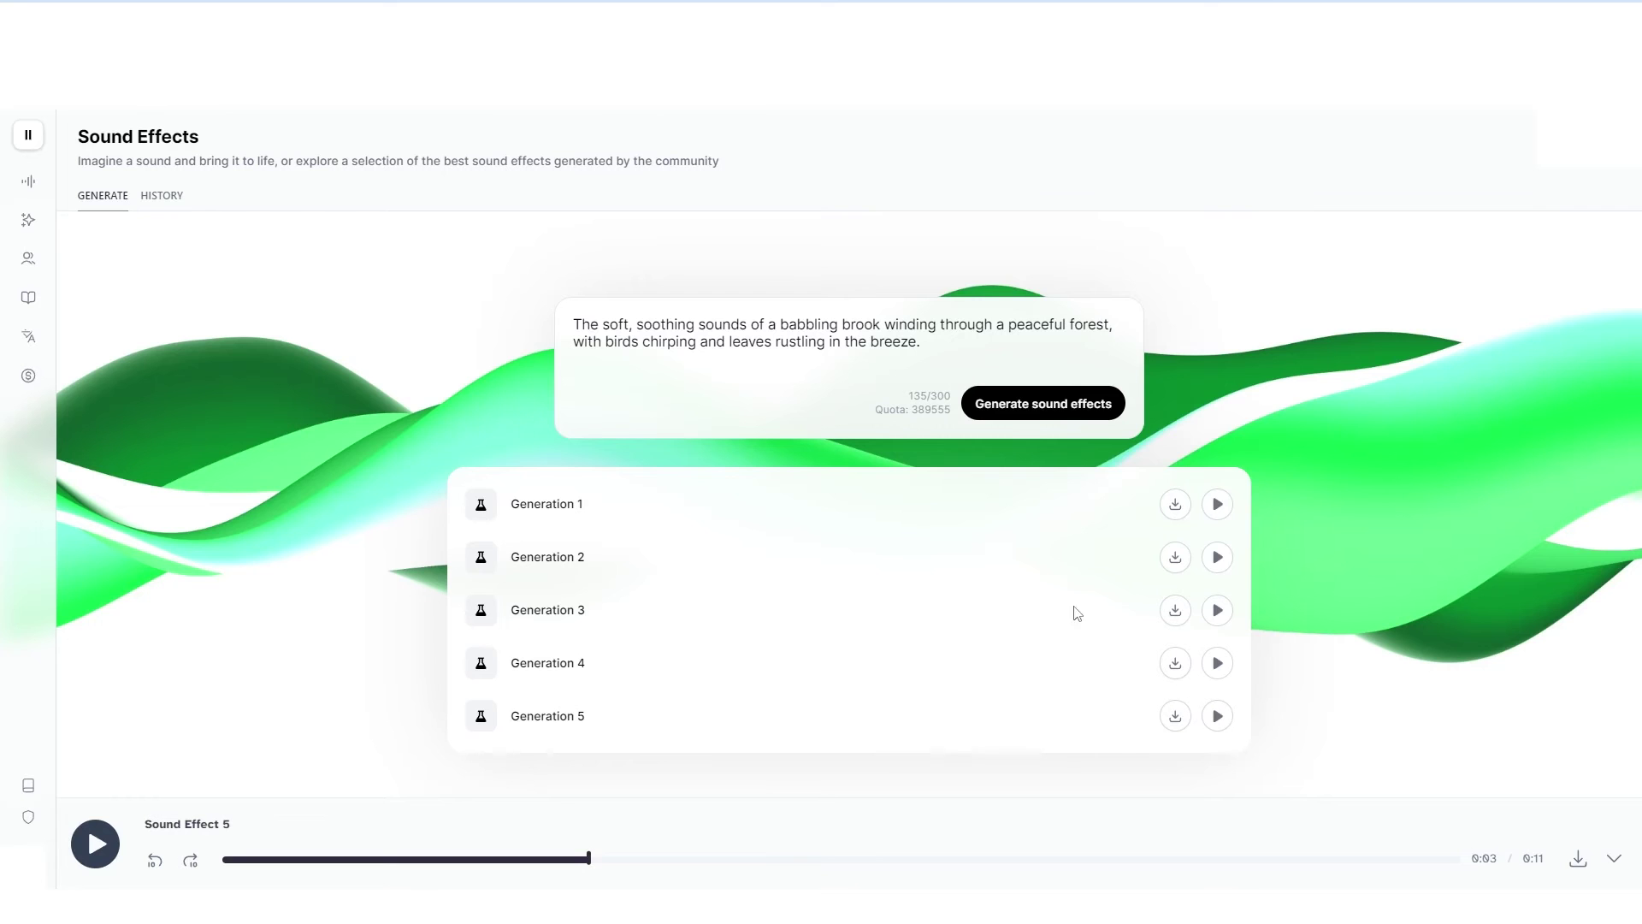
- Open History and scroll down to the busy city street prompt
click(166, 200)
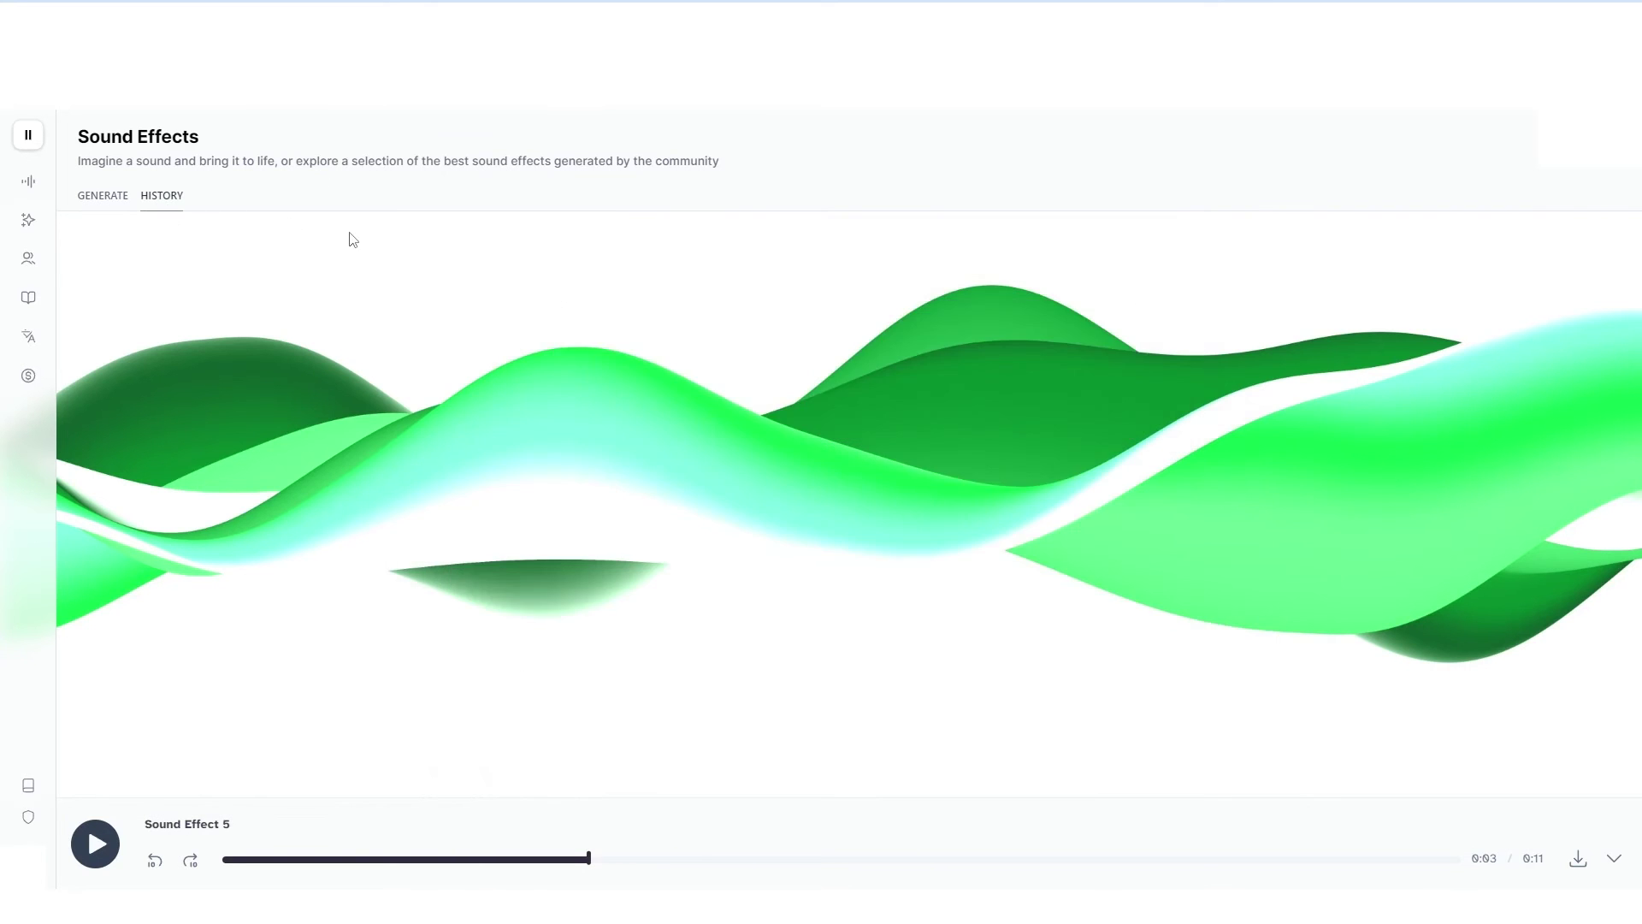
scroll(666, 448, down, 2)
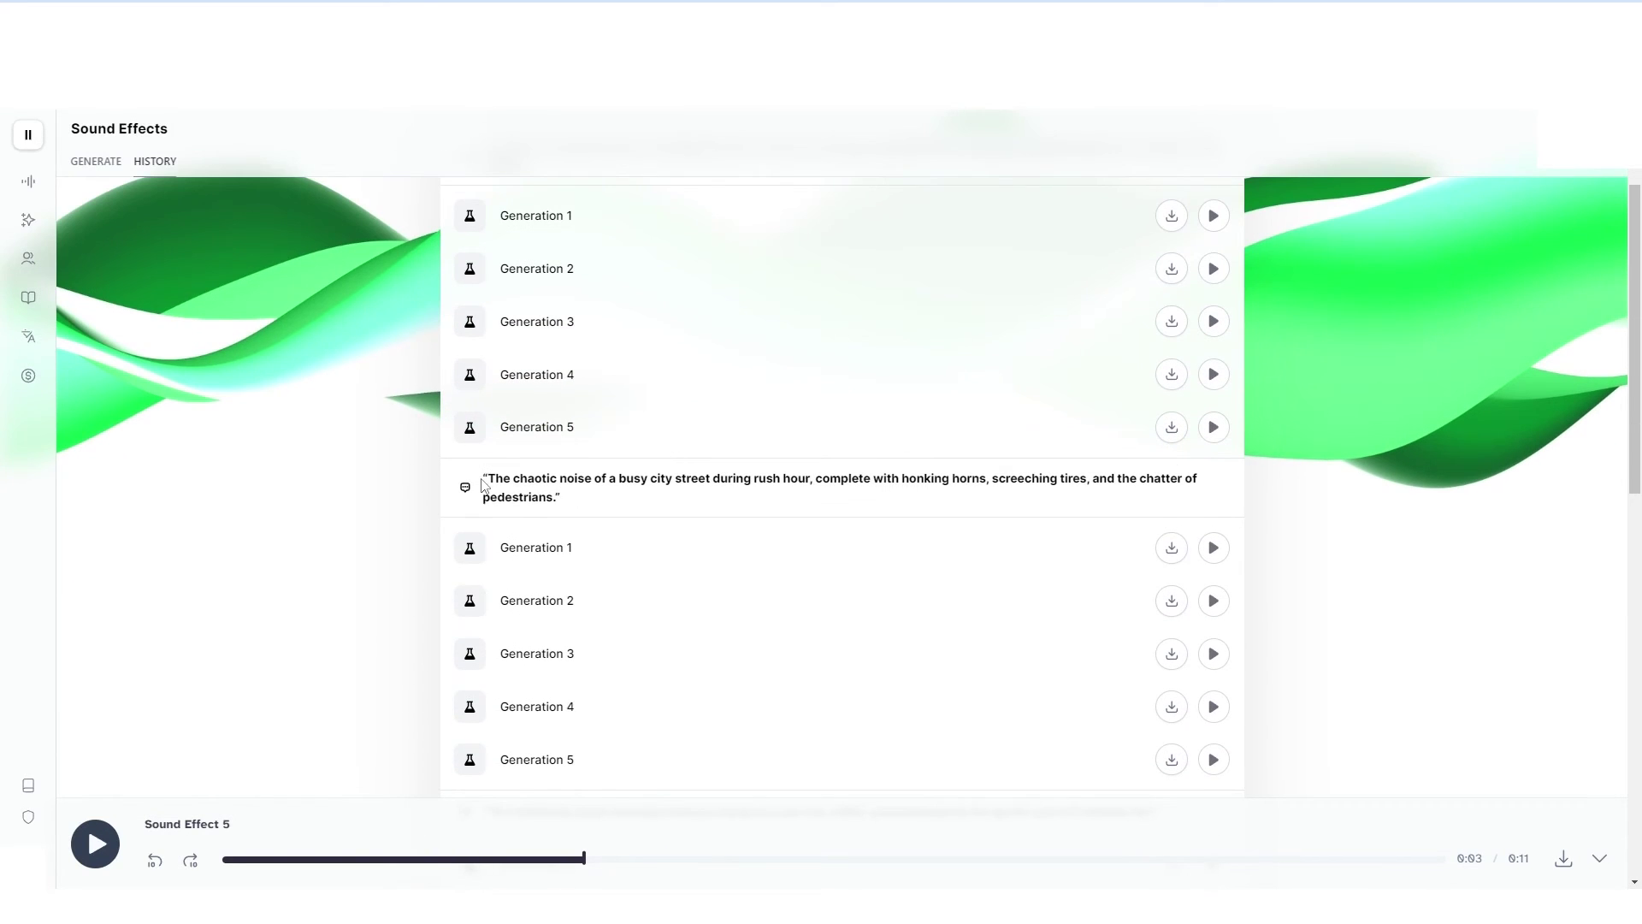
drag(484, 481, 642, 483)
scroll(641, 483, up, 2)
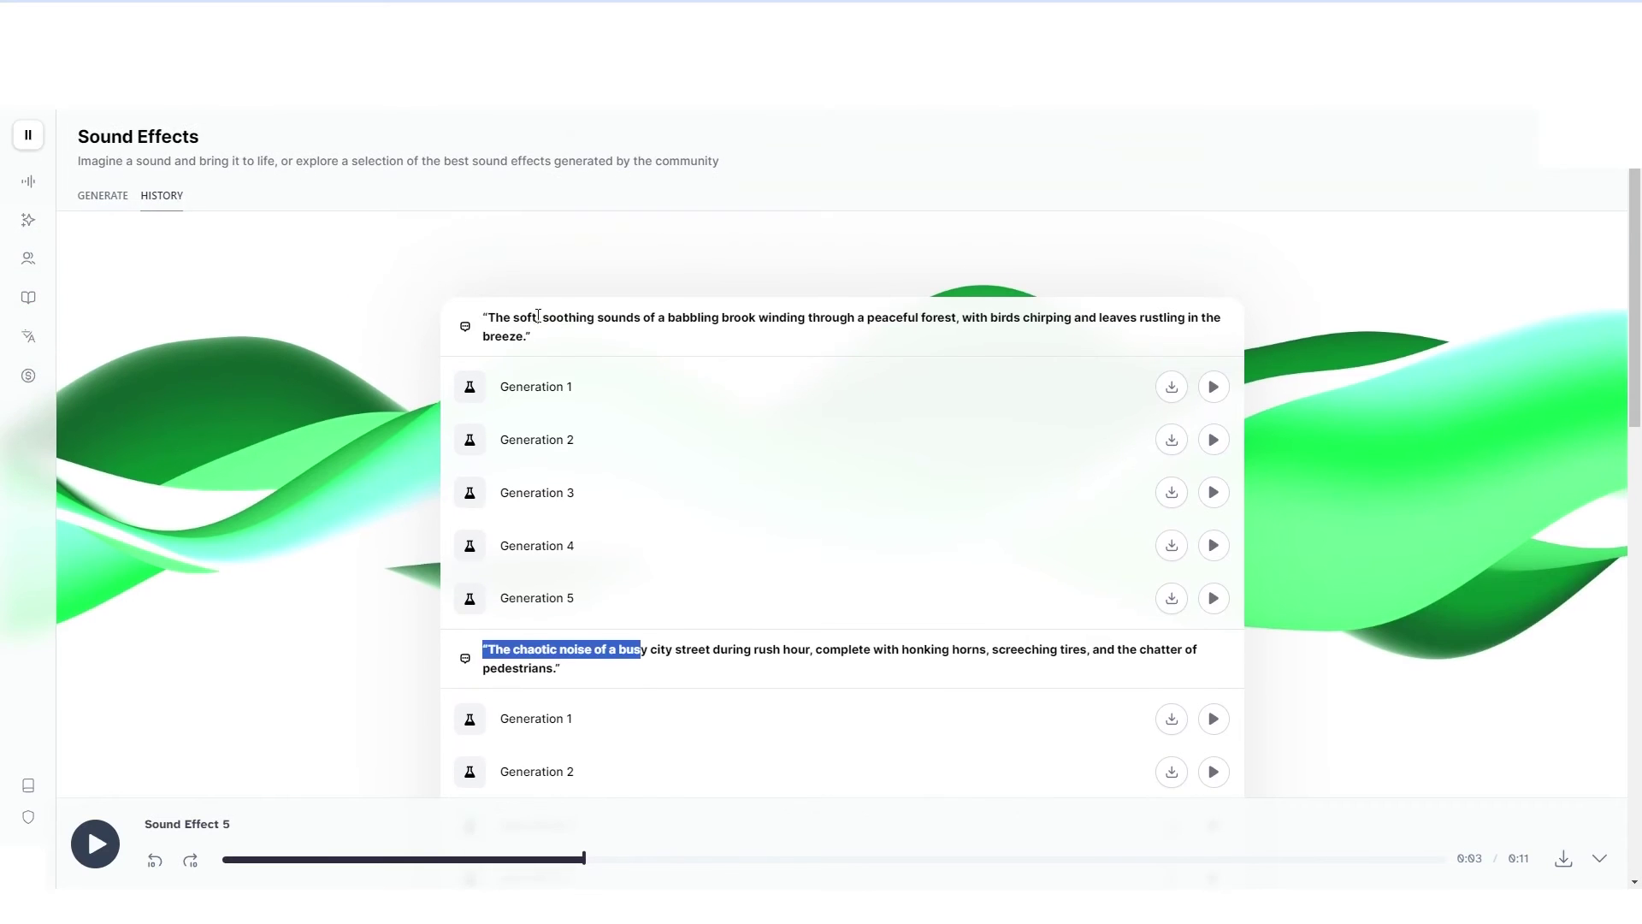
click(96, 198)
click(167, 198)
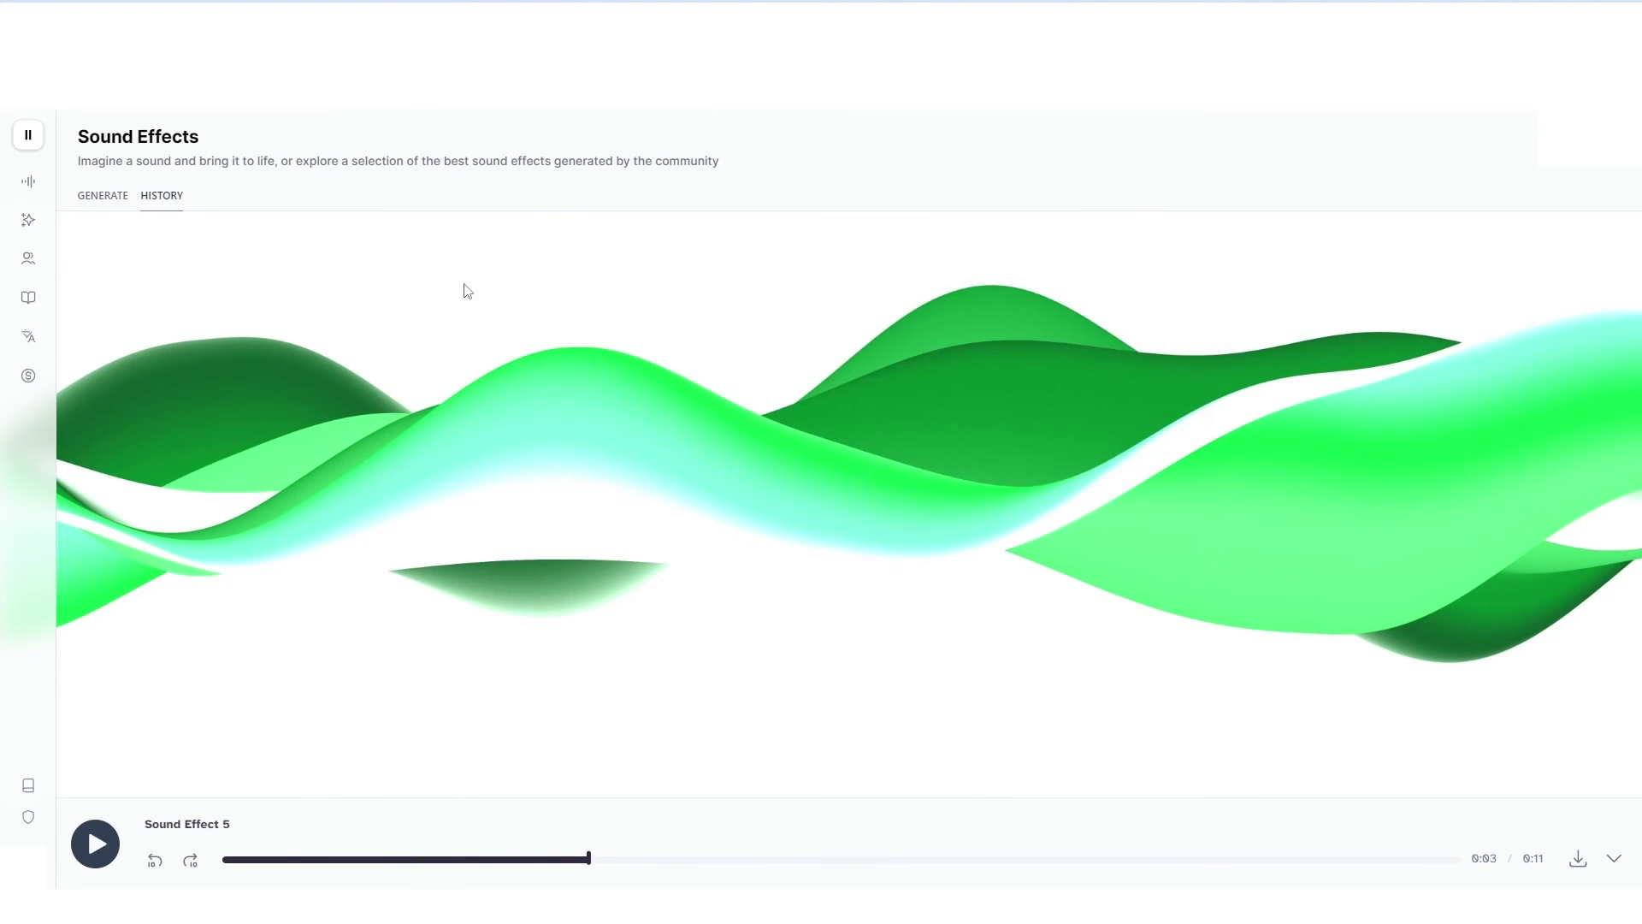
scroll(594, 448, down, 3)
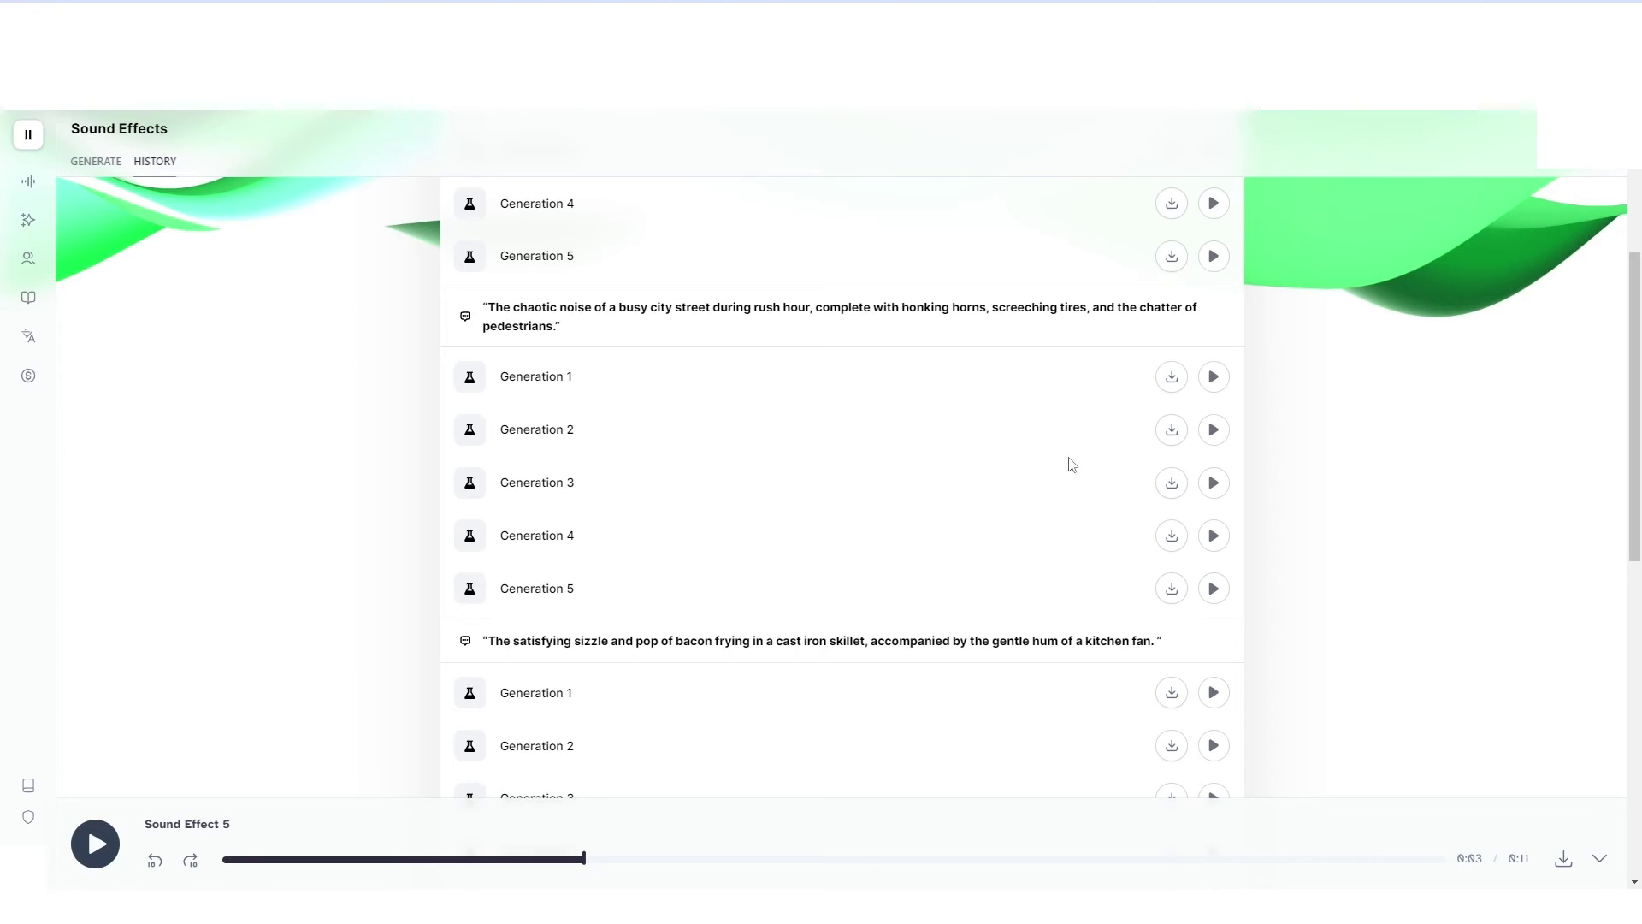
- Play and pause city street Generations 1, 2 and 3
click(1214, 377)
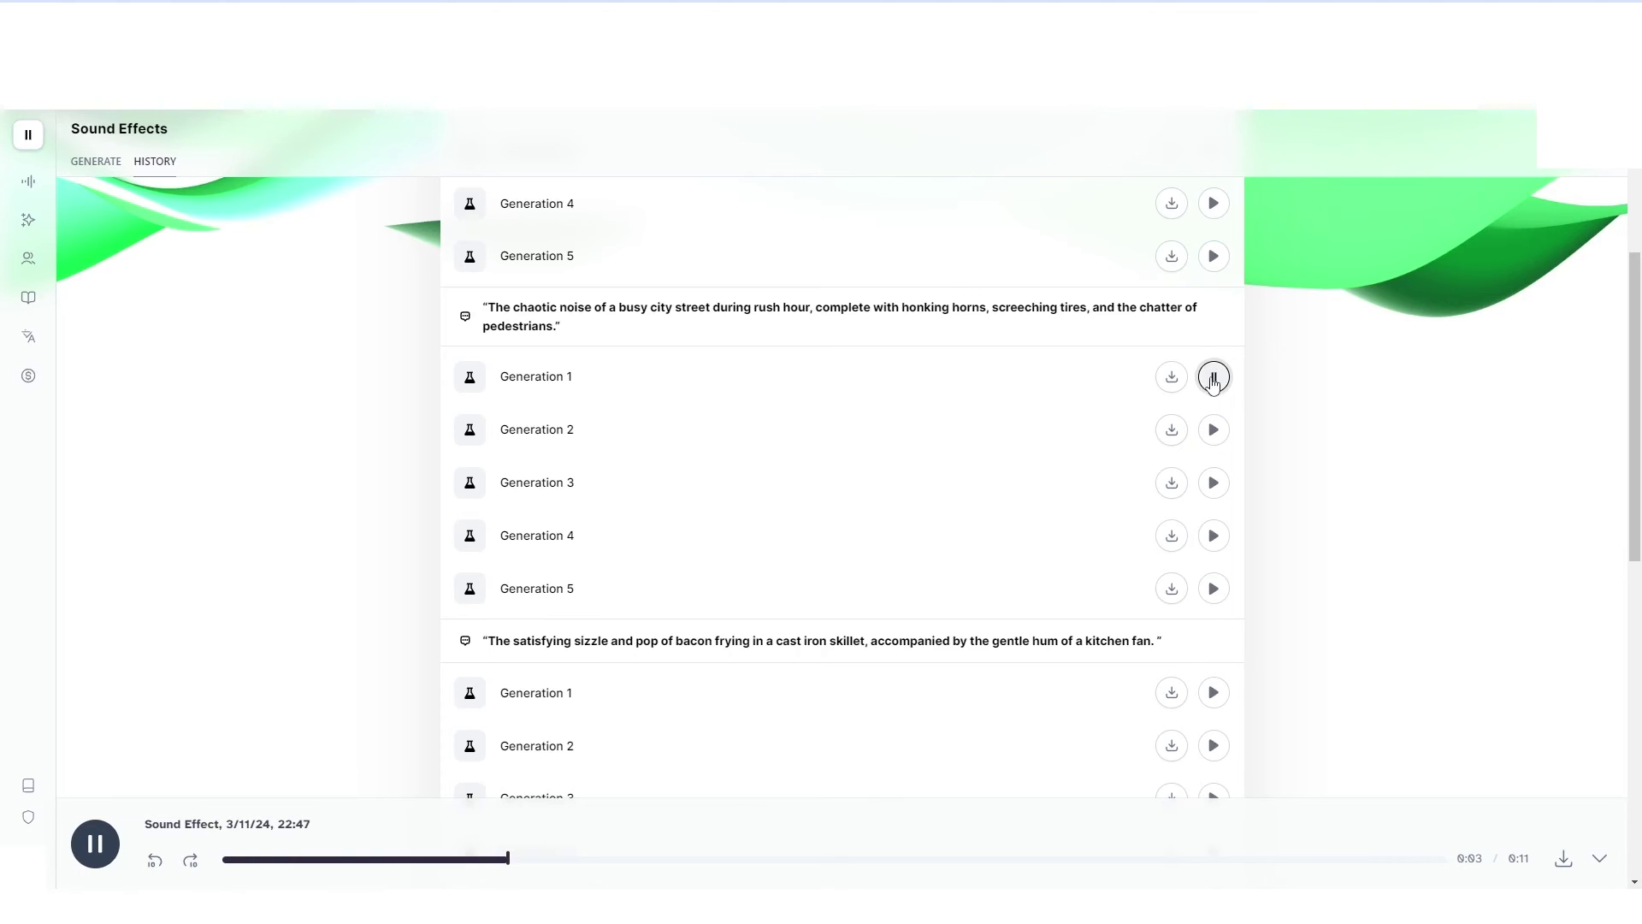
click(1214, 381)
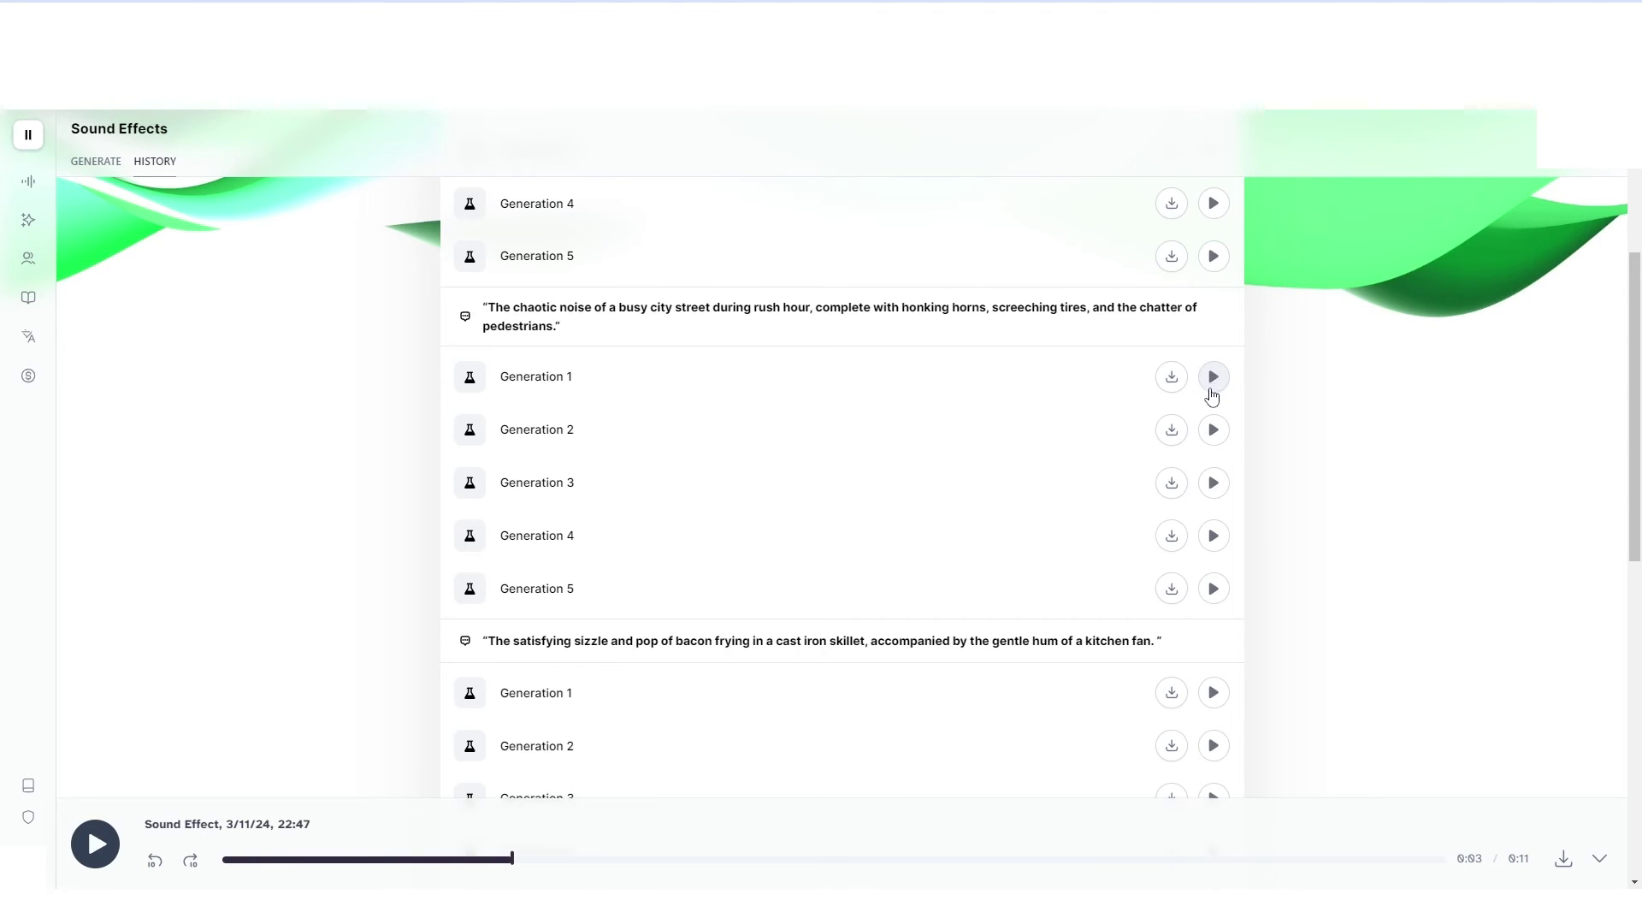
click(1215, 433)
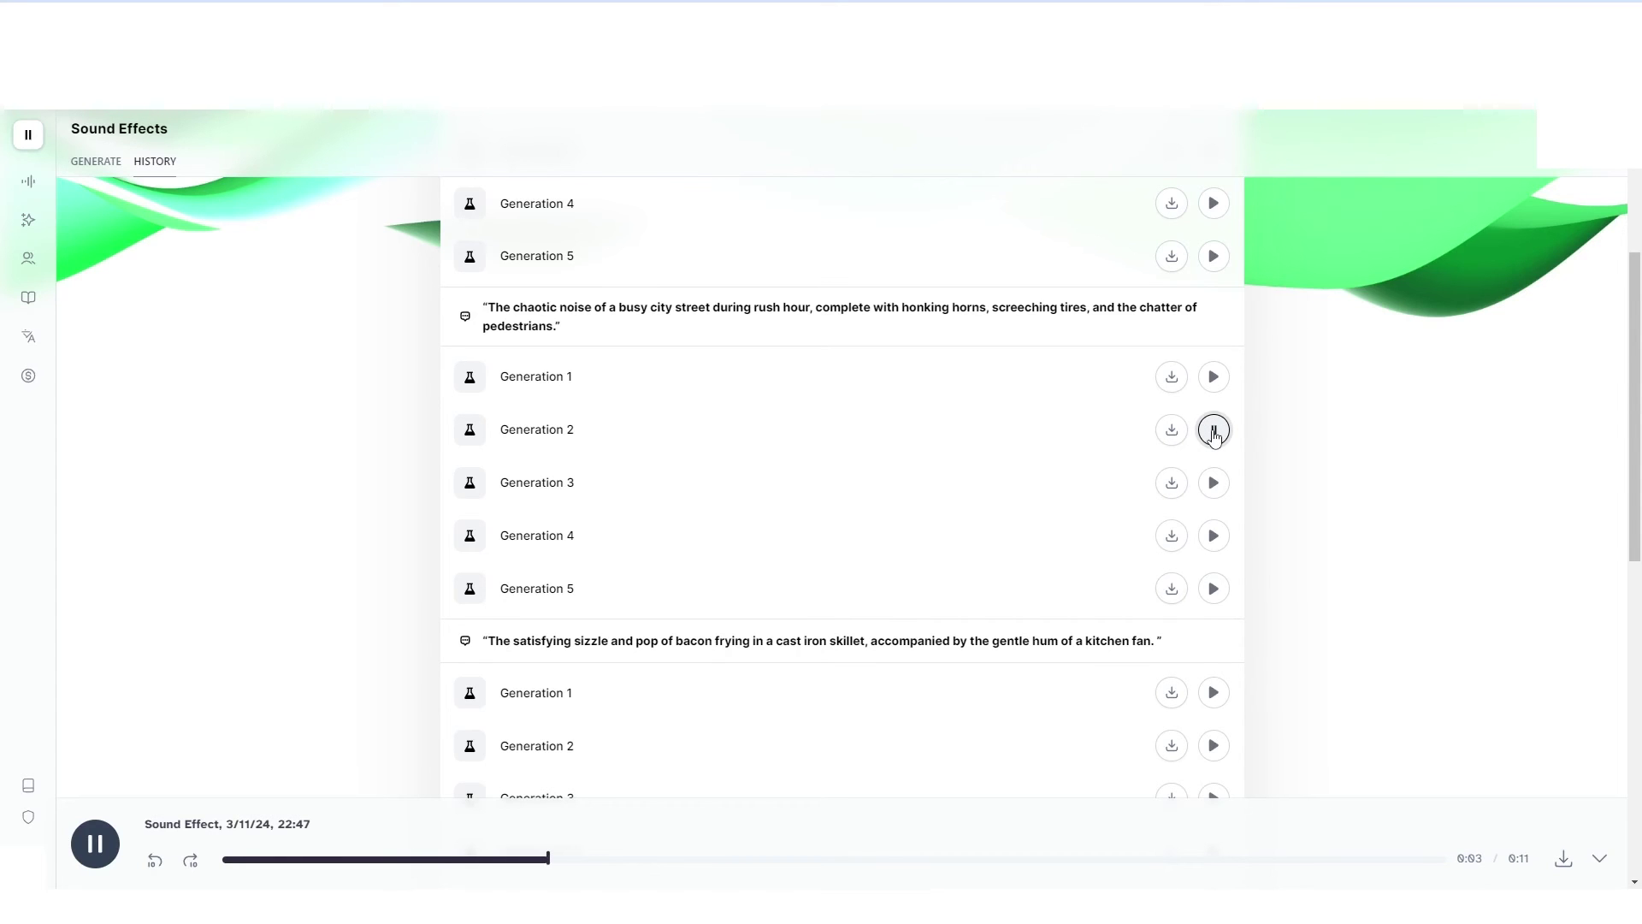
click(1215, 432)
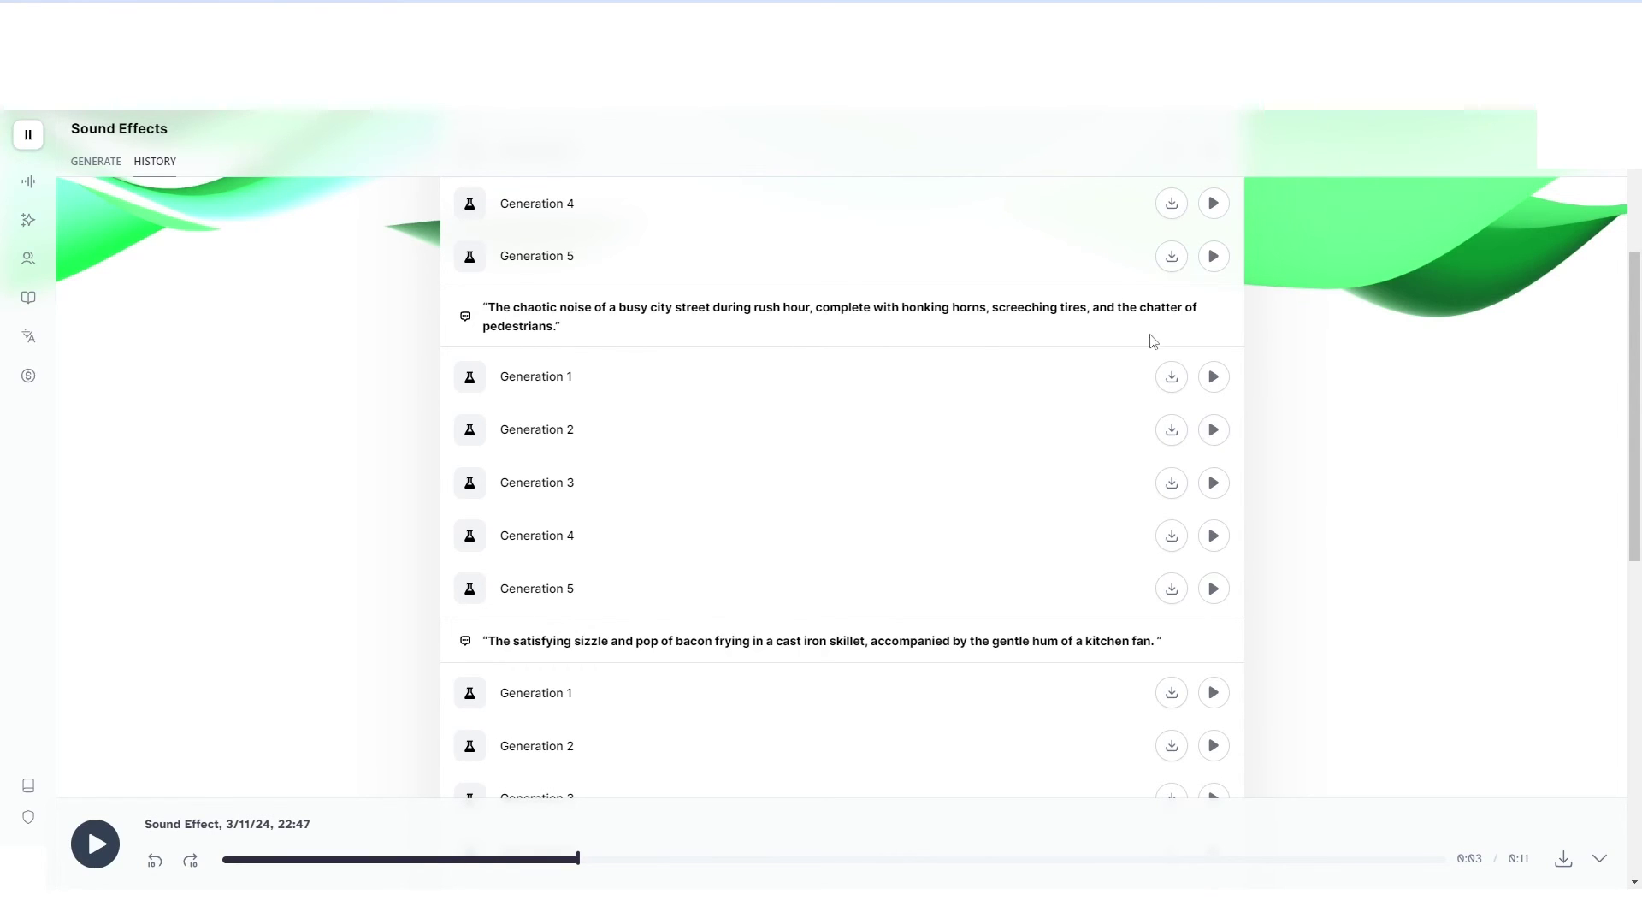
click(1214, 483)
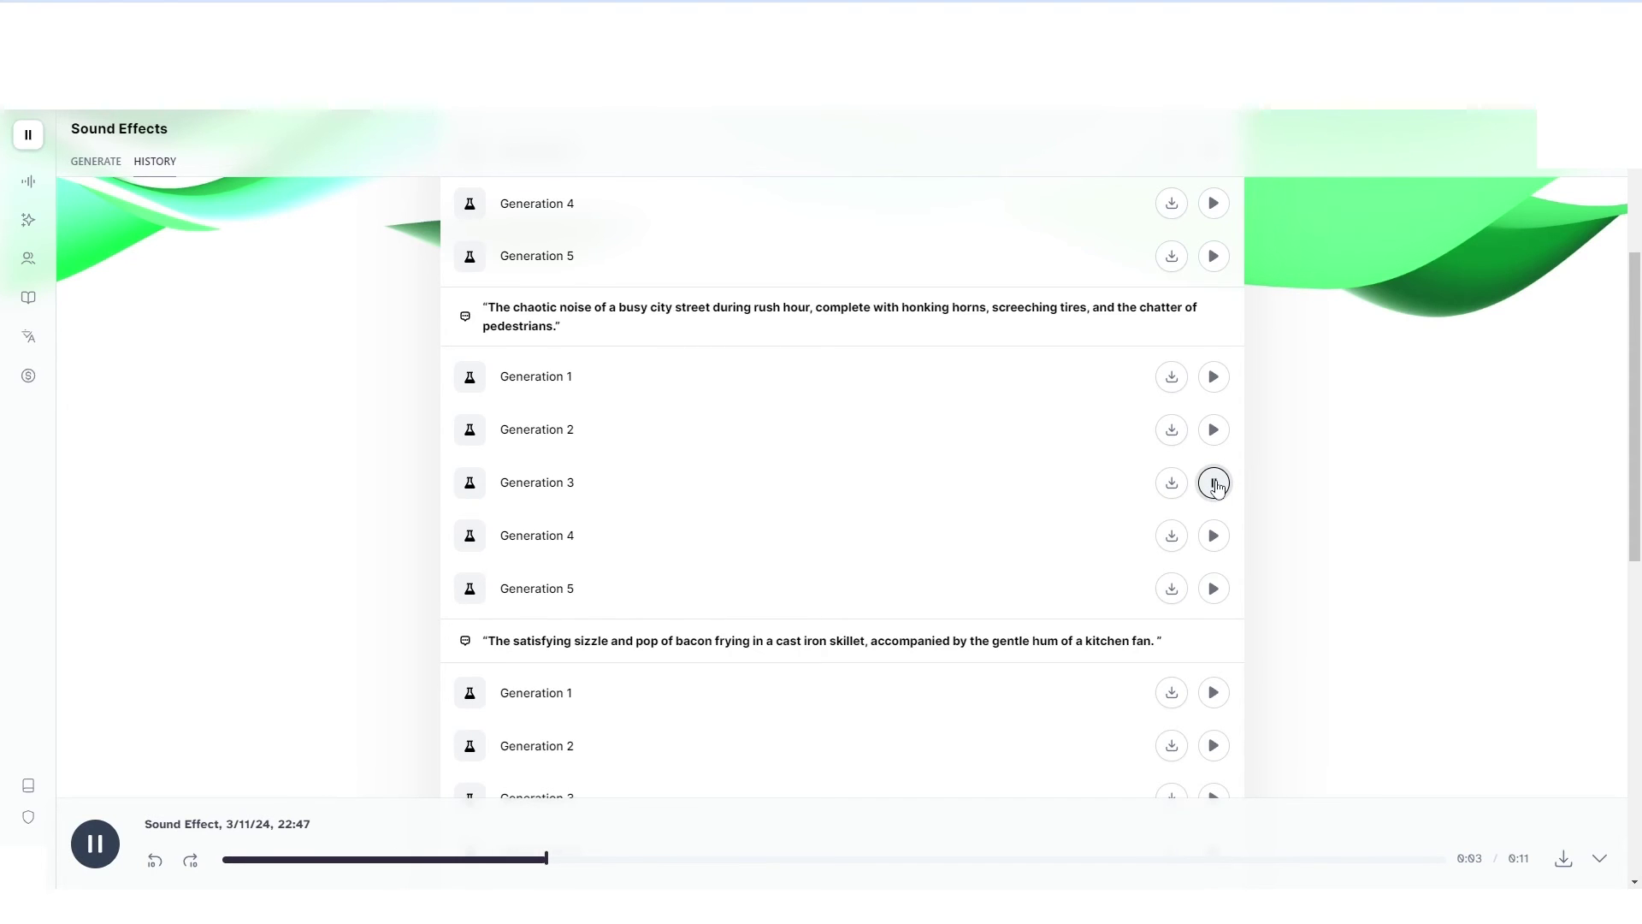
click(1214, 483)
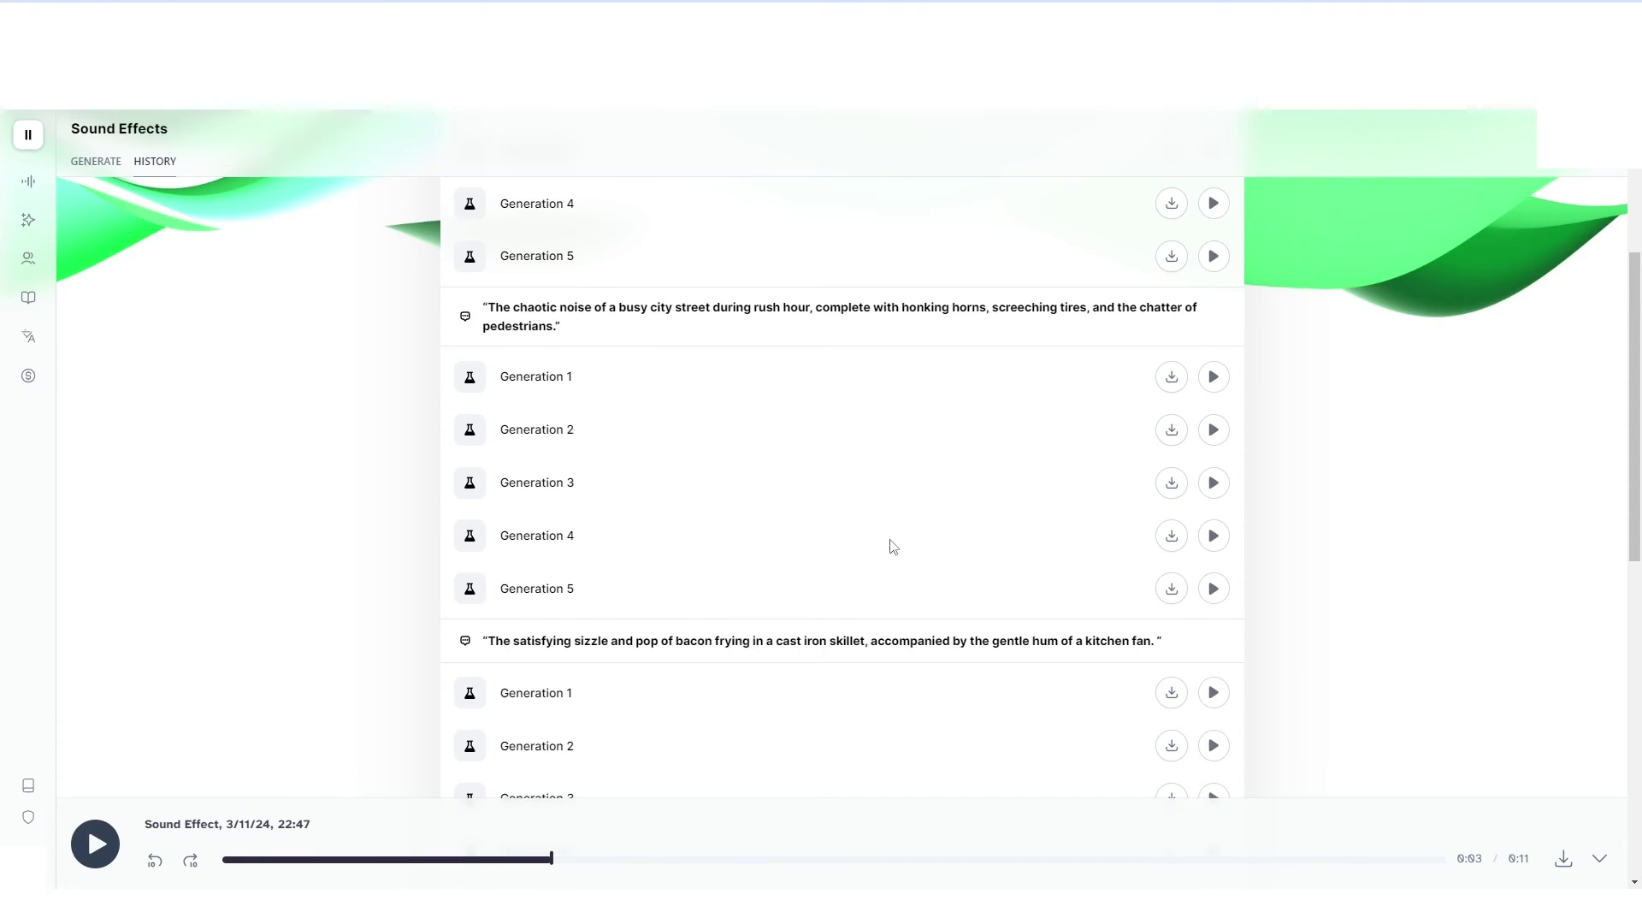
- Play and pause city street Generations 4 and 5
click(1209, 542)
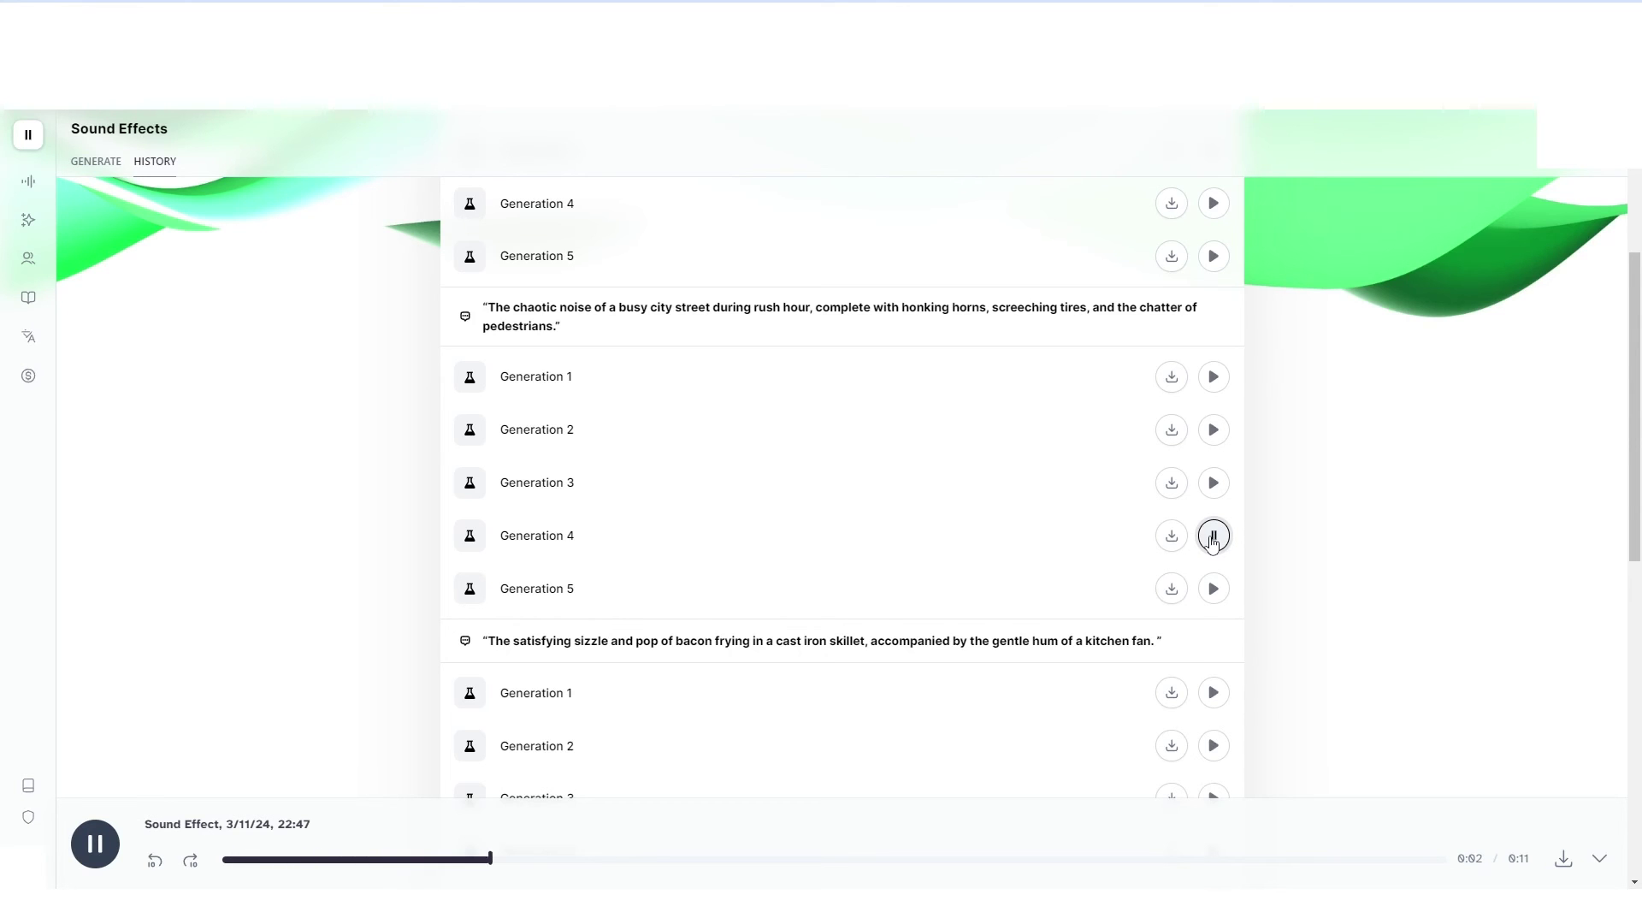
click(1214, 538)
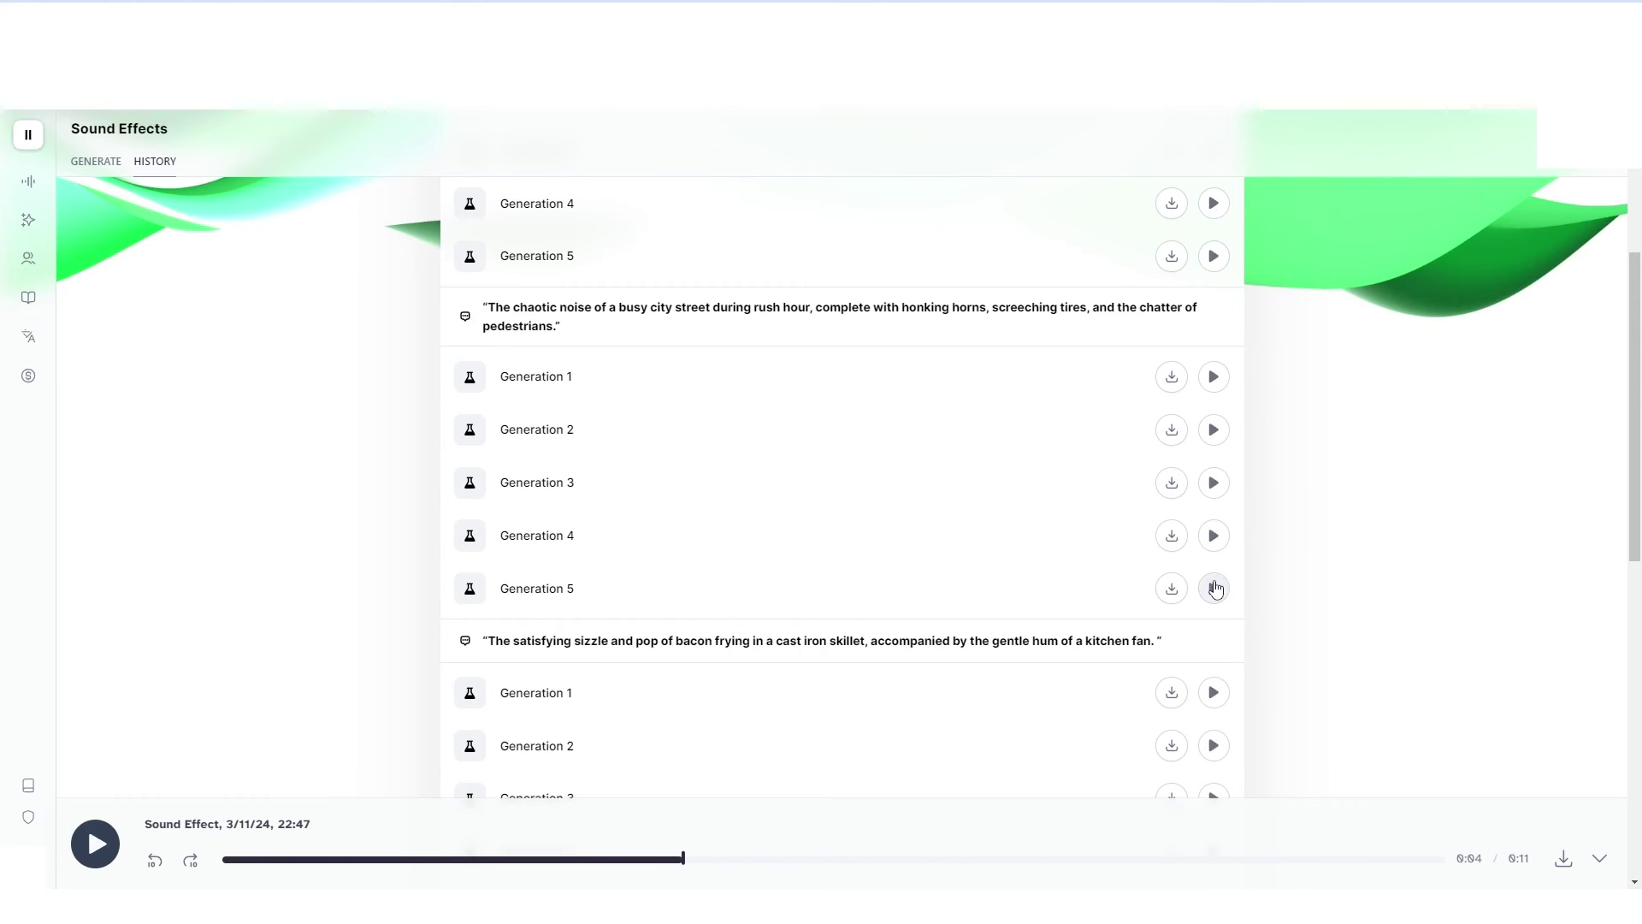
drag(500, 373, 647, 414)
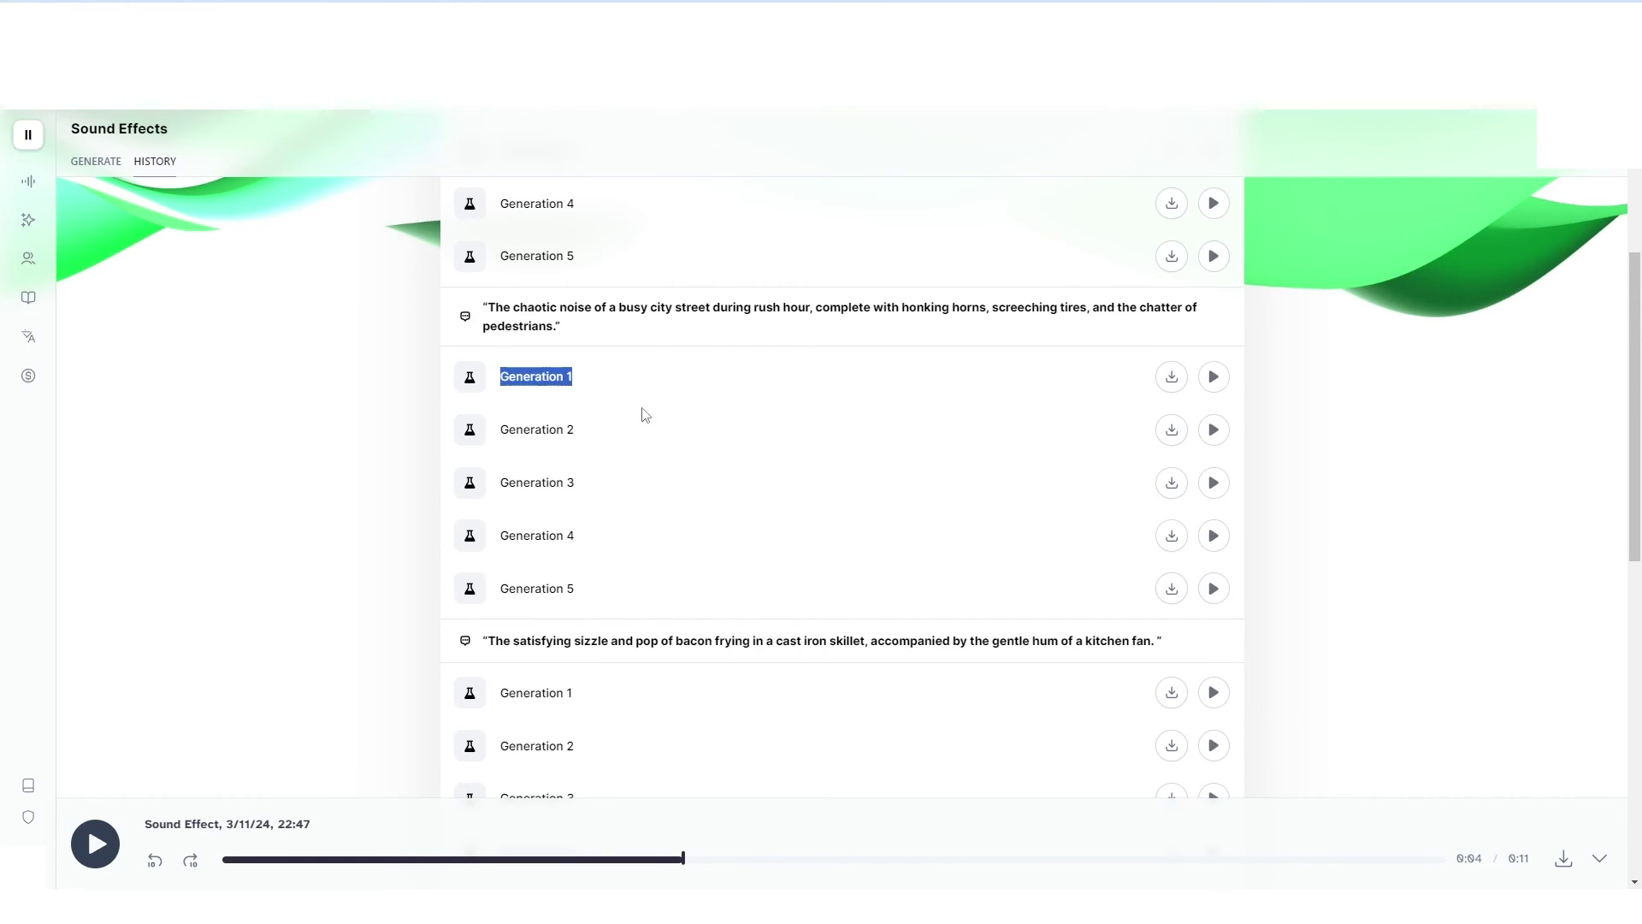
click(646, 414)
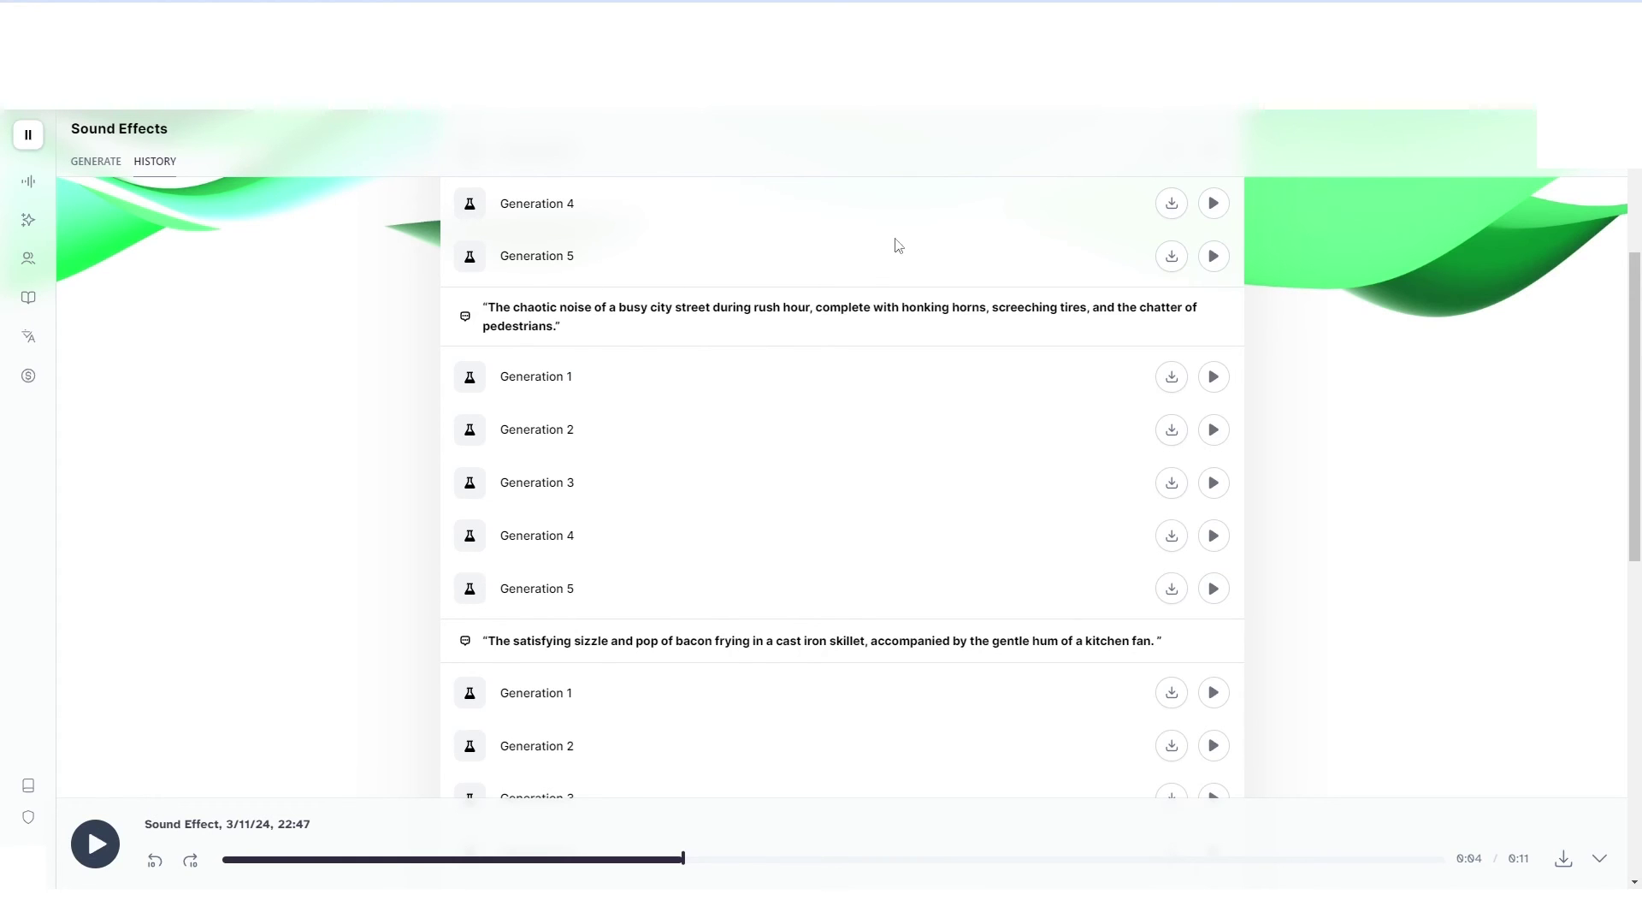
click(1212, 588)
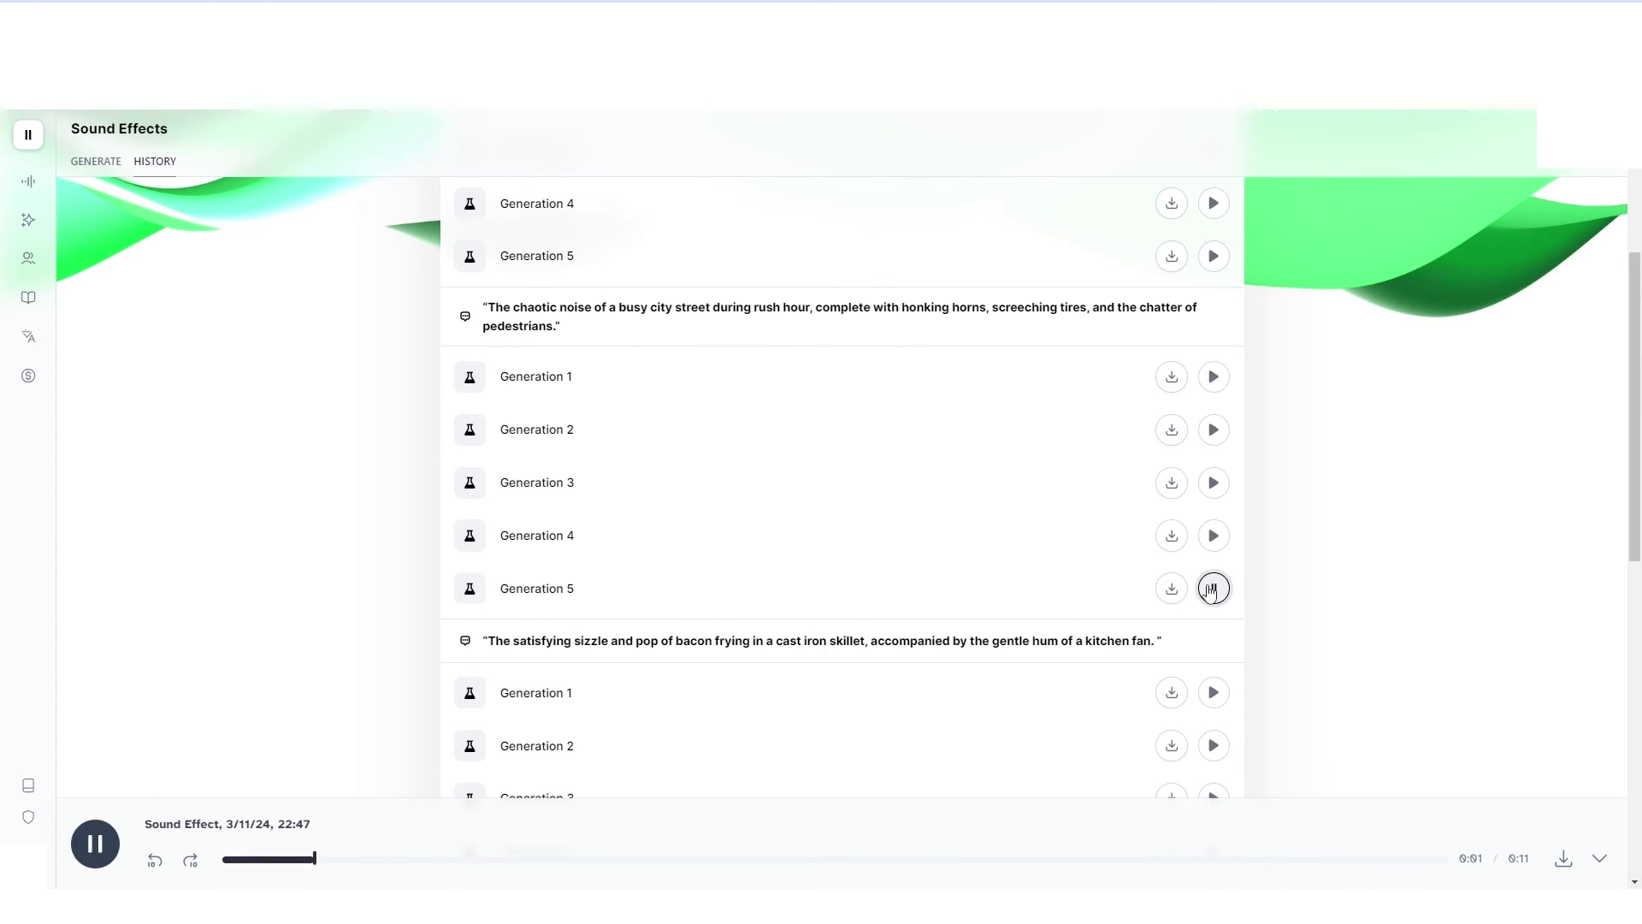
click(1213, 588)
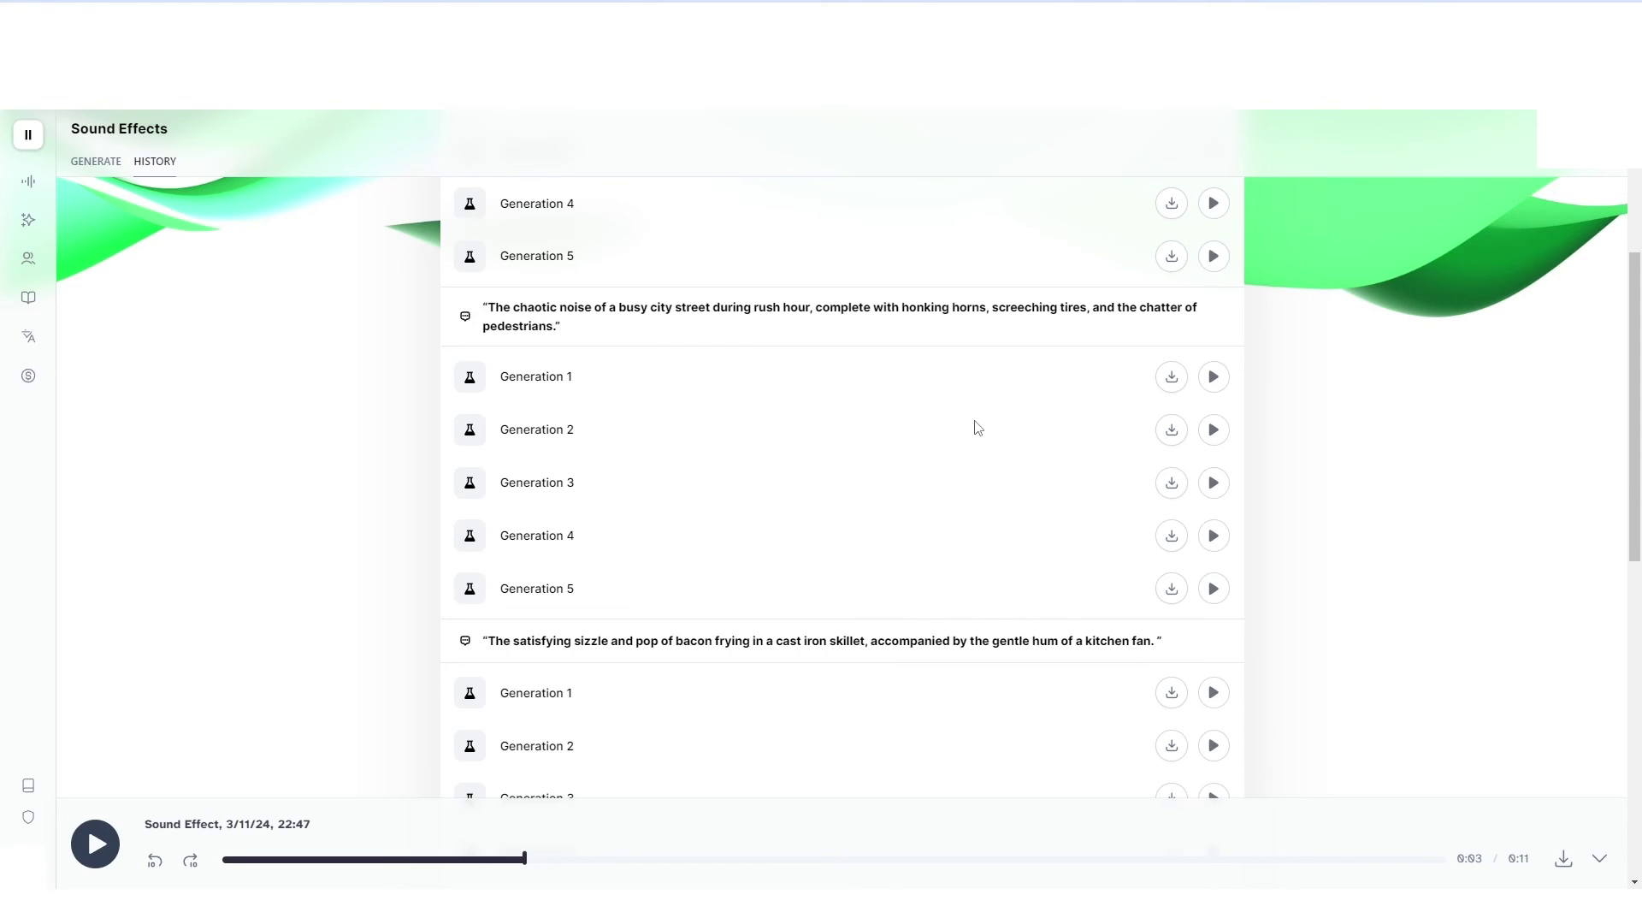
scroll(624, 403, up, 4)
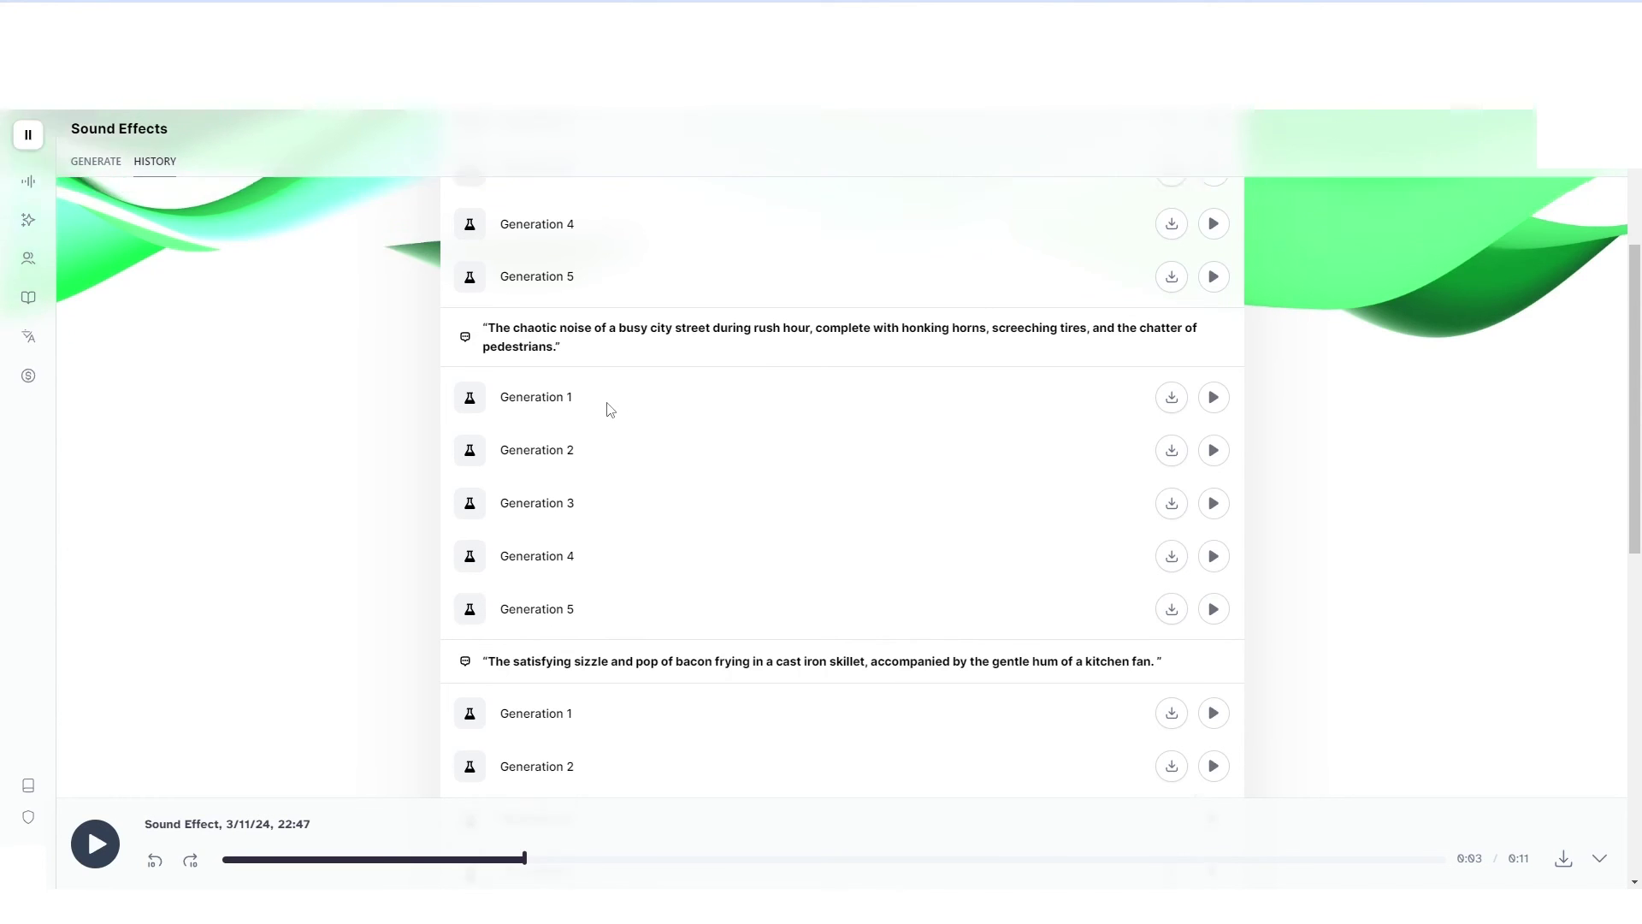
- On the Generate view, delete the stray character after 'breeze.' in the brook prompt
mouse_move(160, 210)
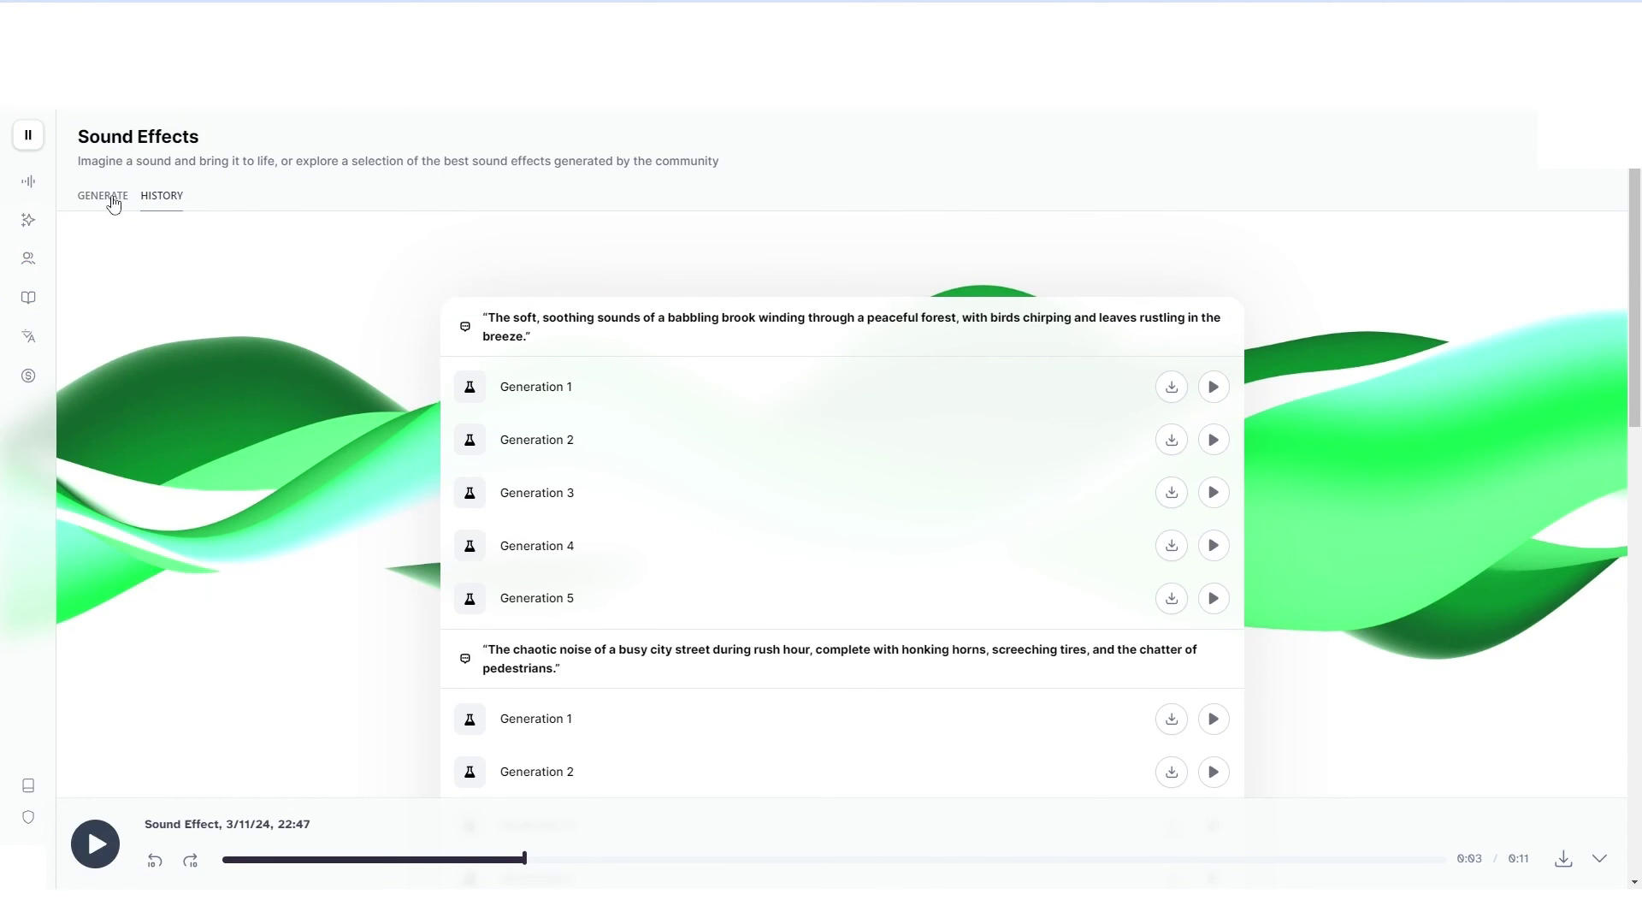
click(106, 196)
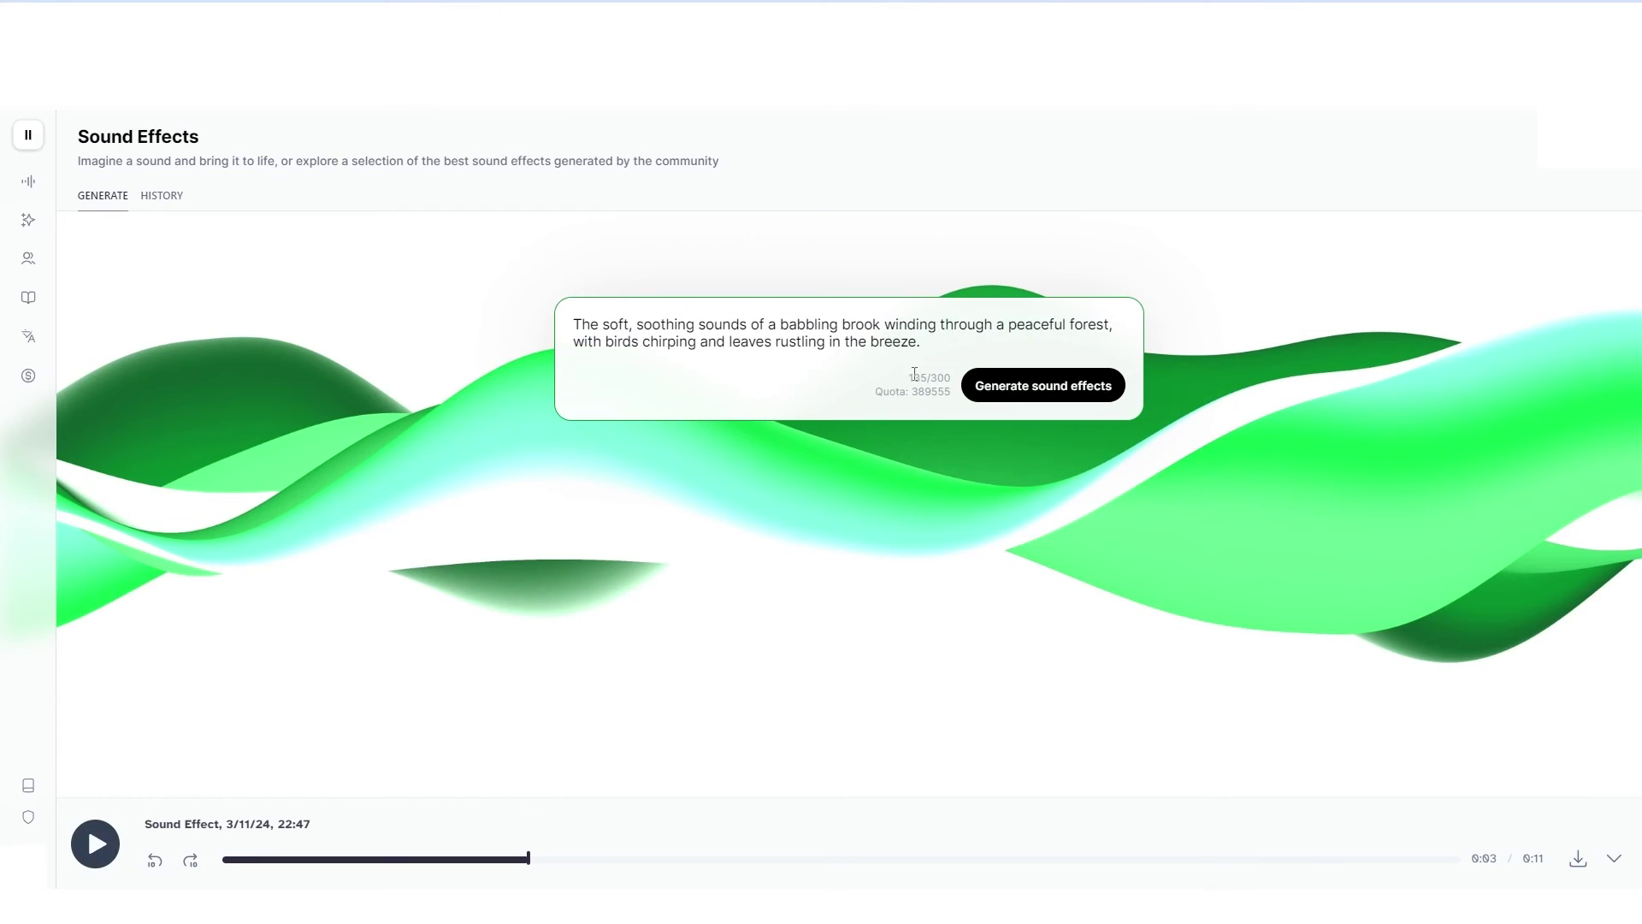
drag(929, 342, 593, 317)
click(886, 323)
key(BackSpace)
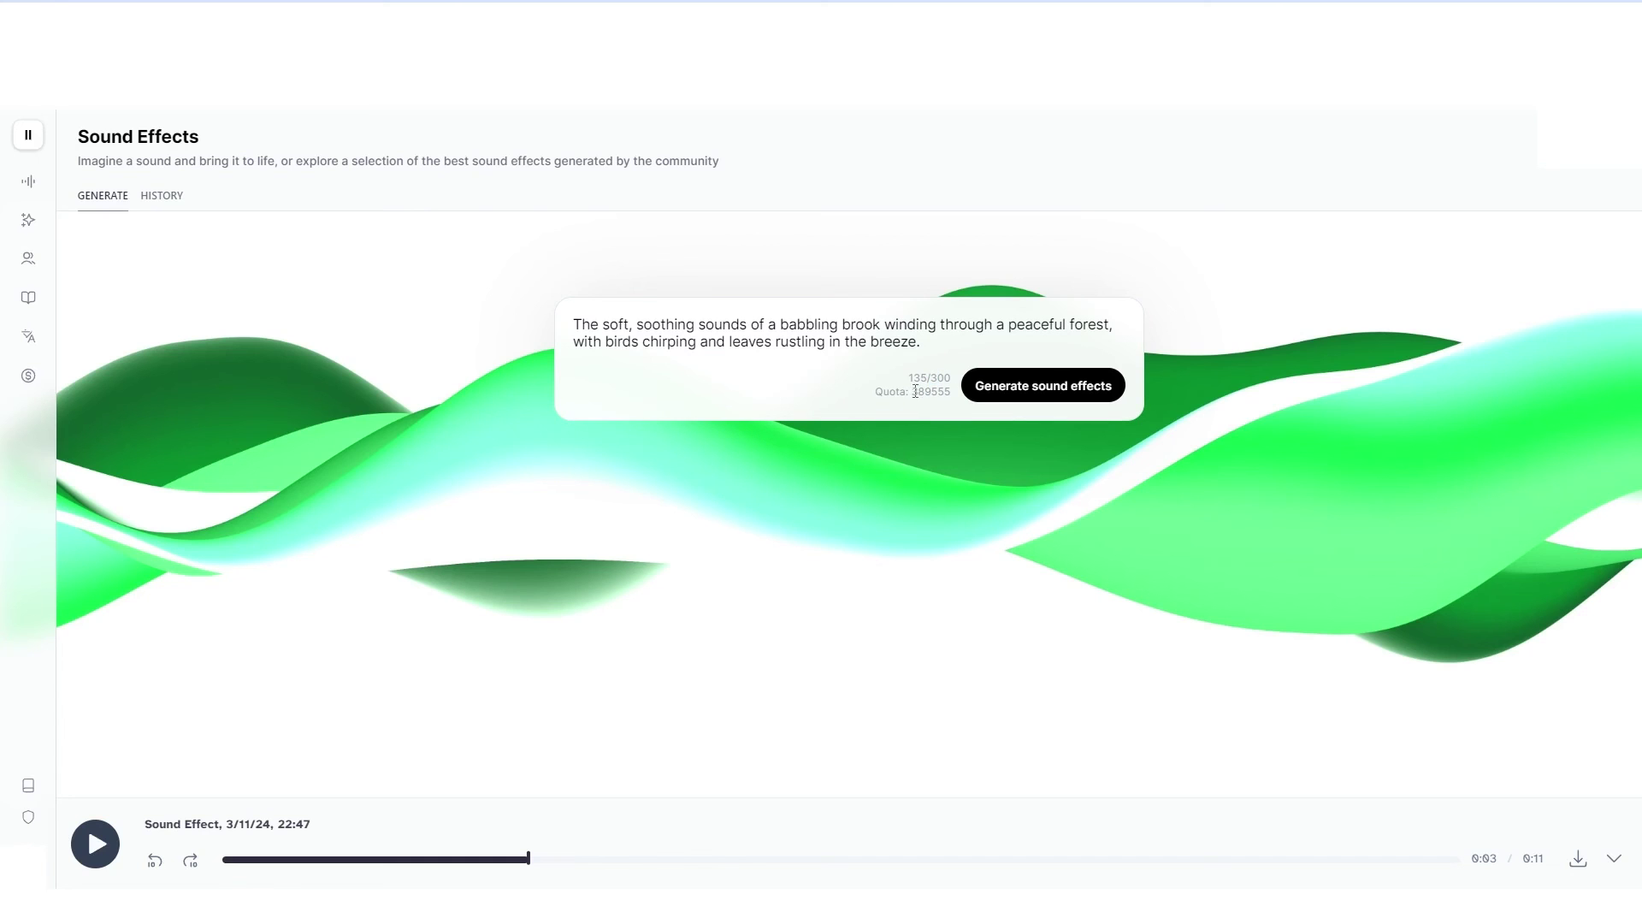
- Check the quota figure, select the brook prompt text, and return to History
drag(911, 392, 937, 392)
click(909, 341)
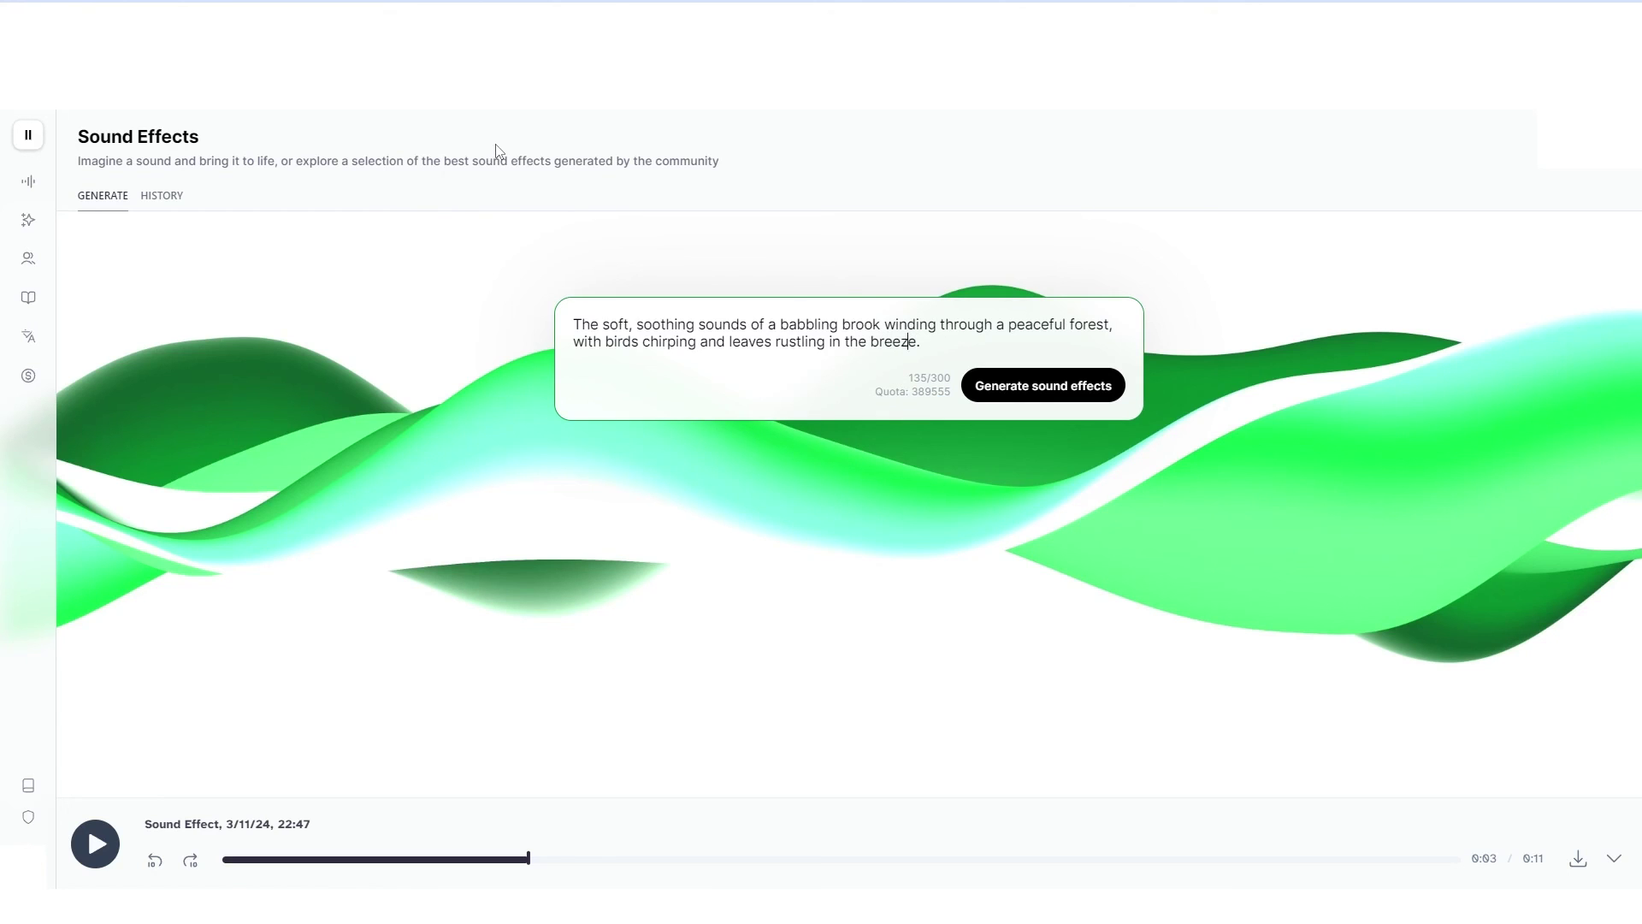
drag(935, 335, 306, 142)
click(181, 195)
- Scroll History to the 'F1 Car passby' prompt and play its Generation 1
scroll(627, 377, down, 7)
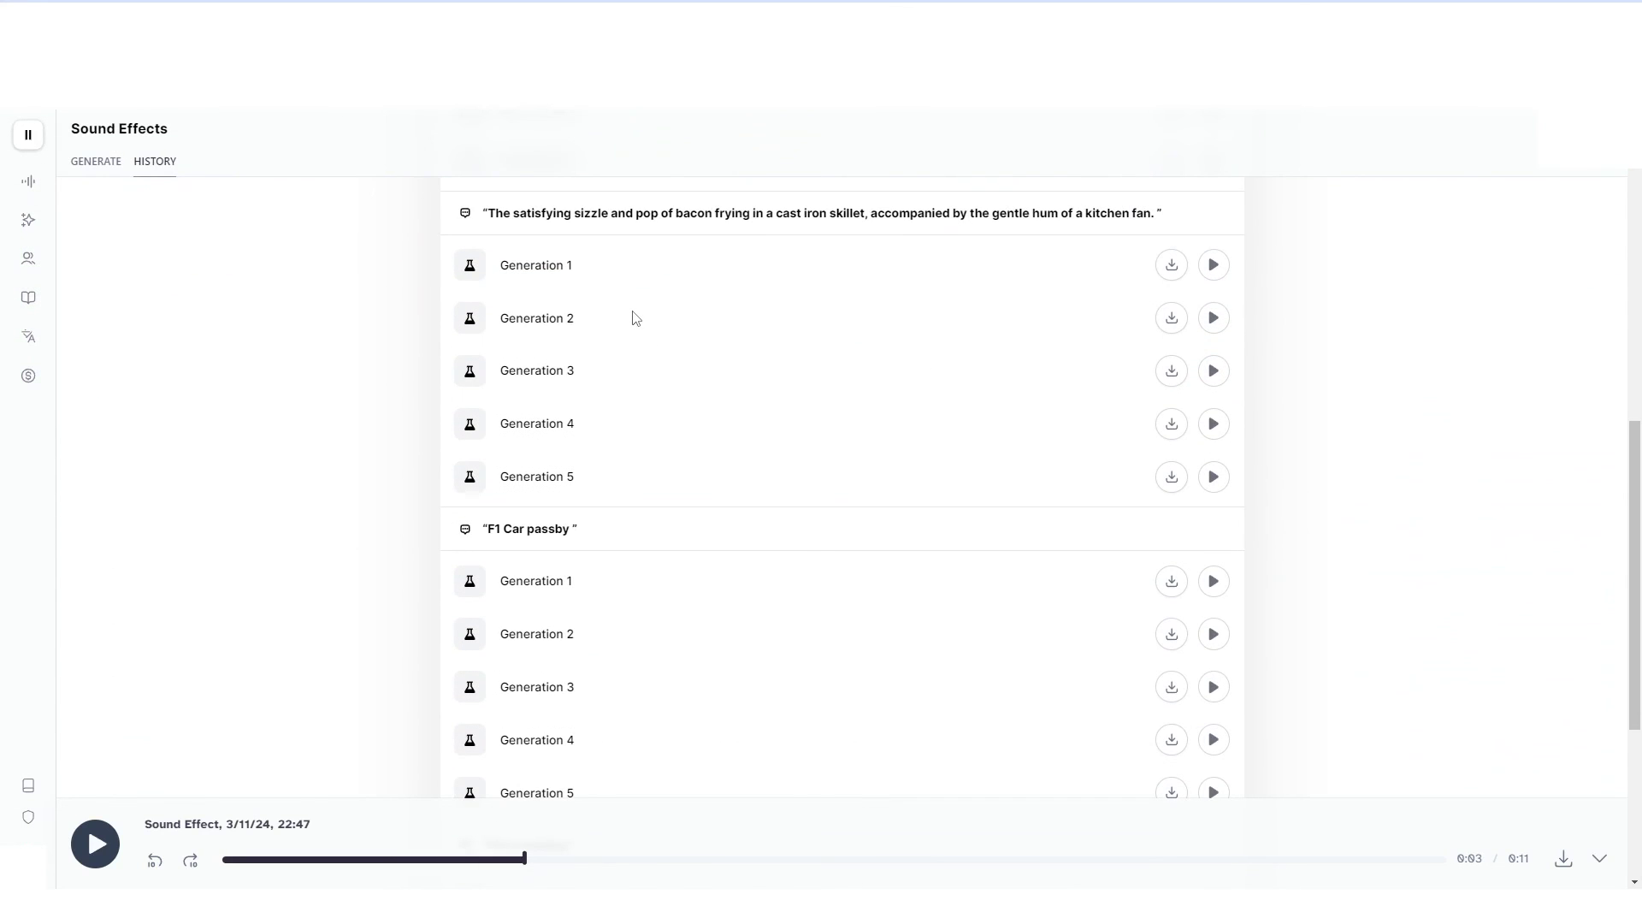
scroll(521, 584, down, 2)
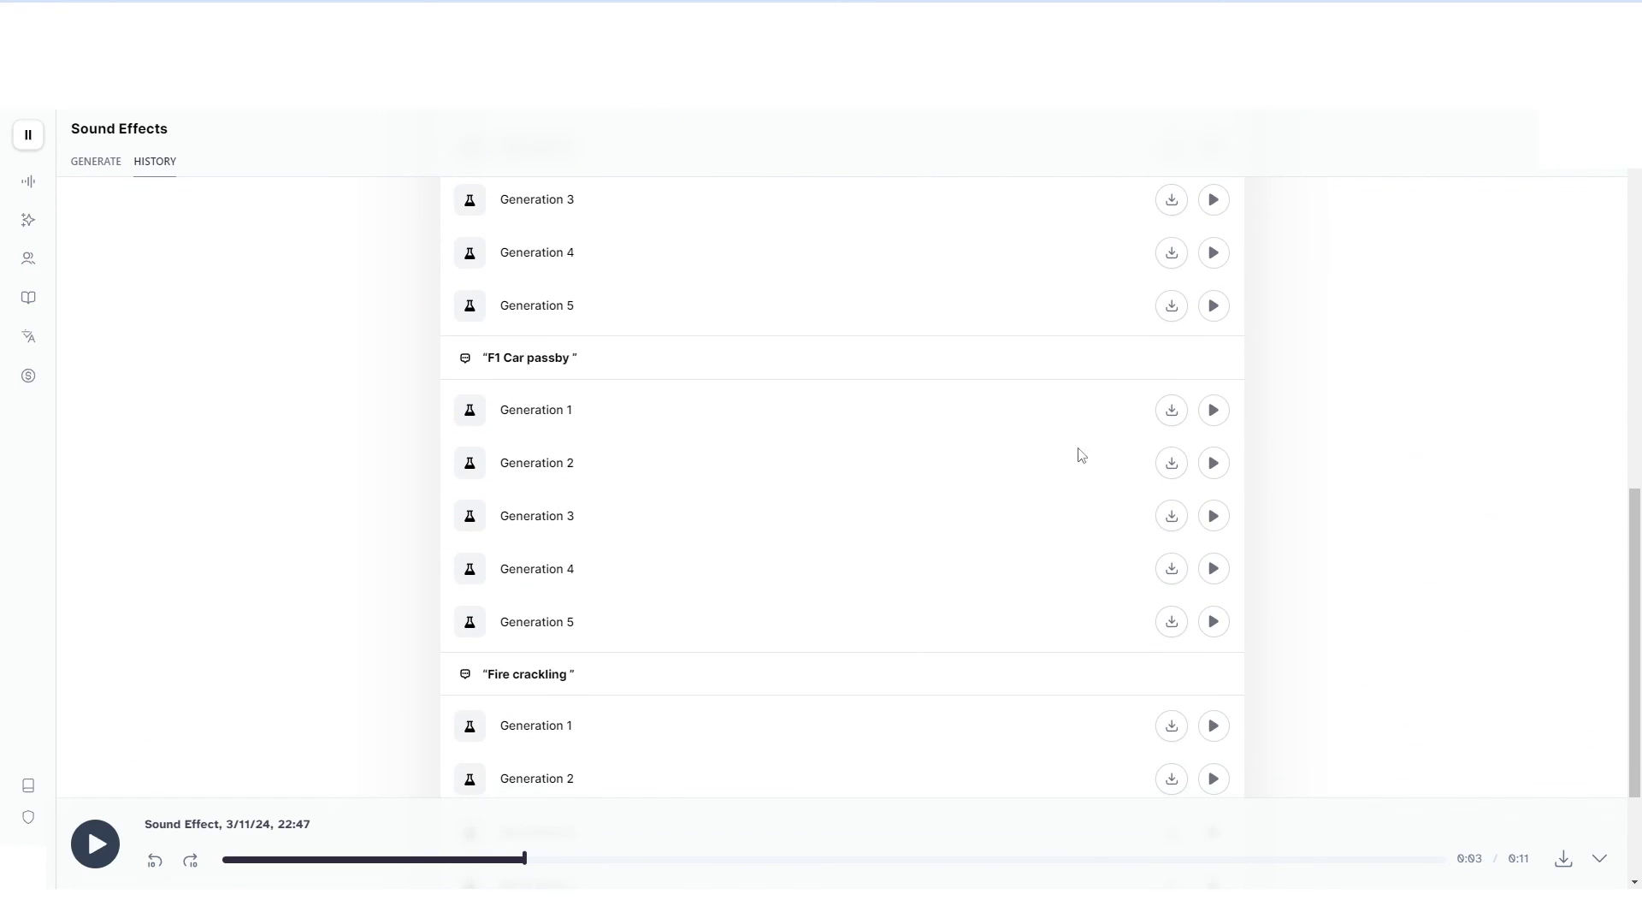
click(1214, 409)
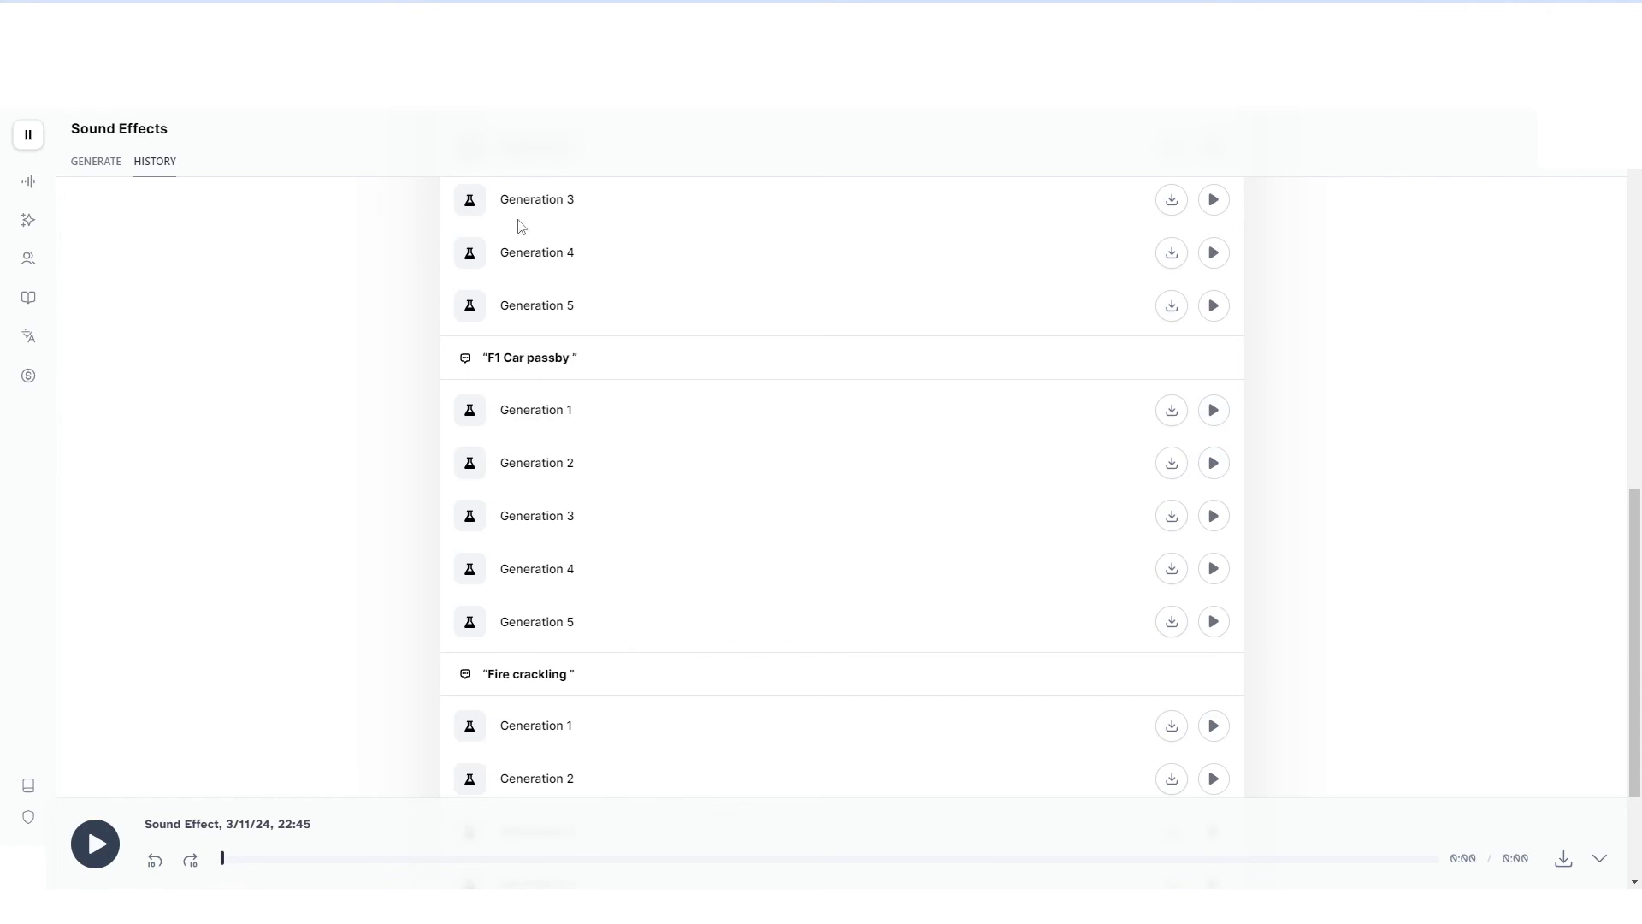
scroll(529, 184, up, 10)
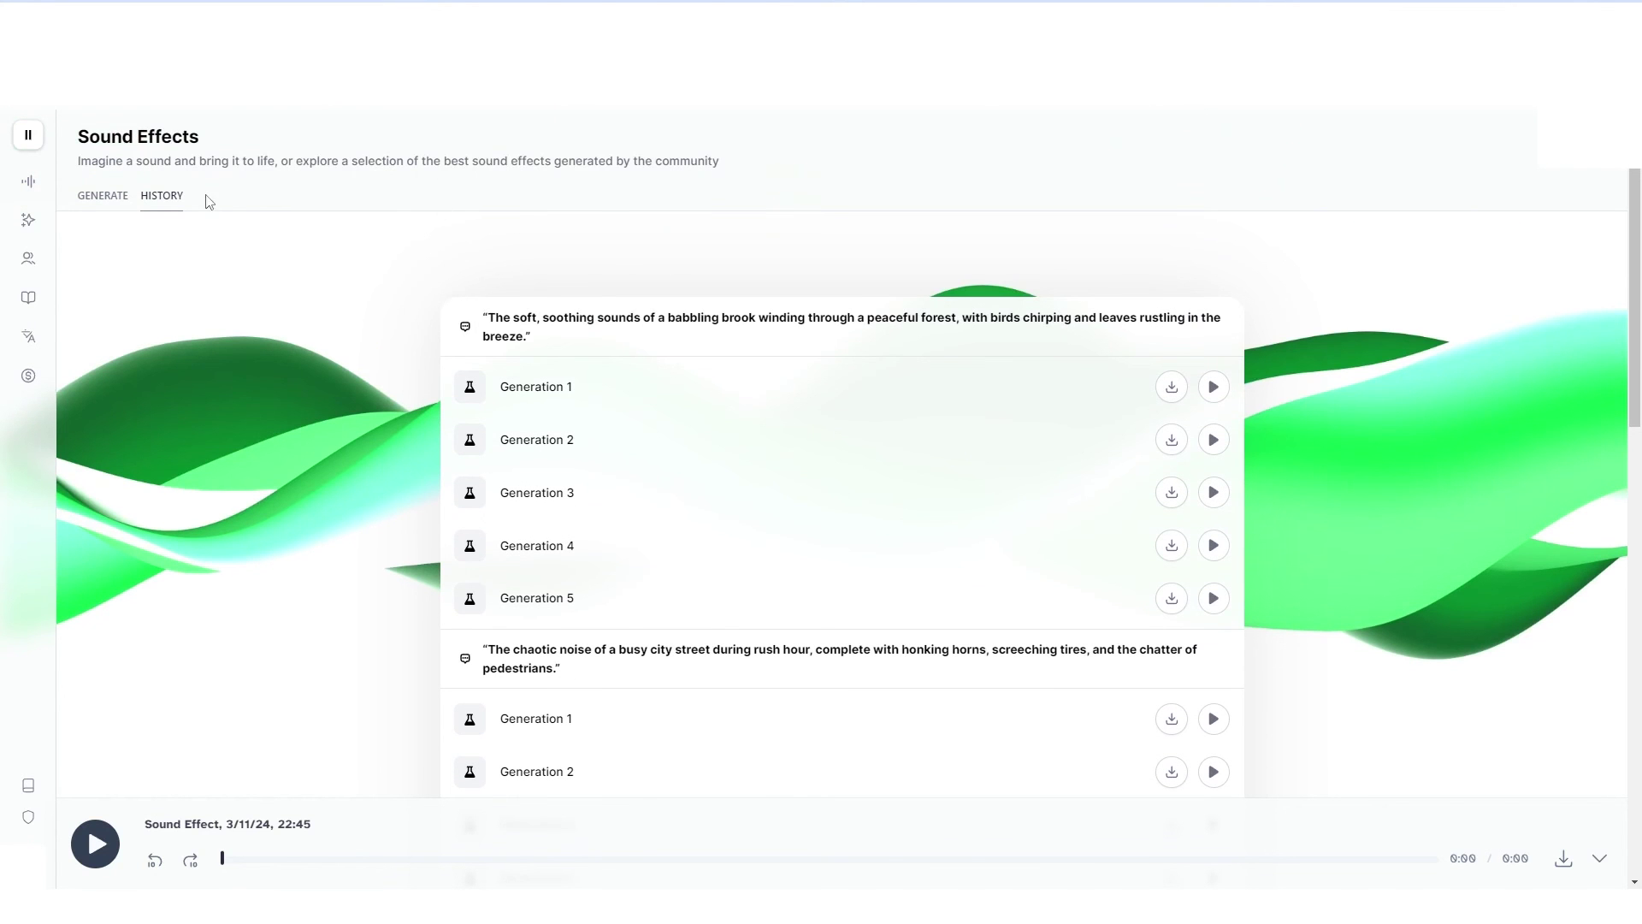
click(107, 196)
click(176, 197)
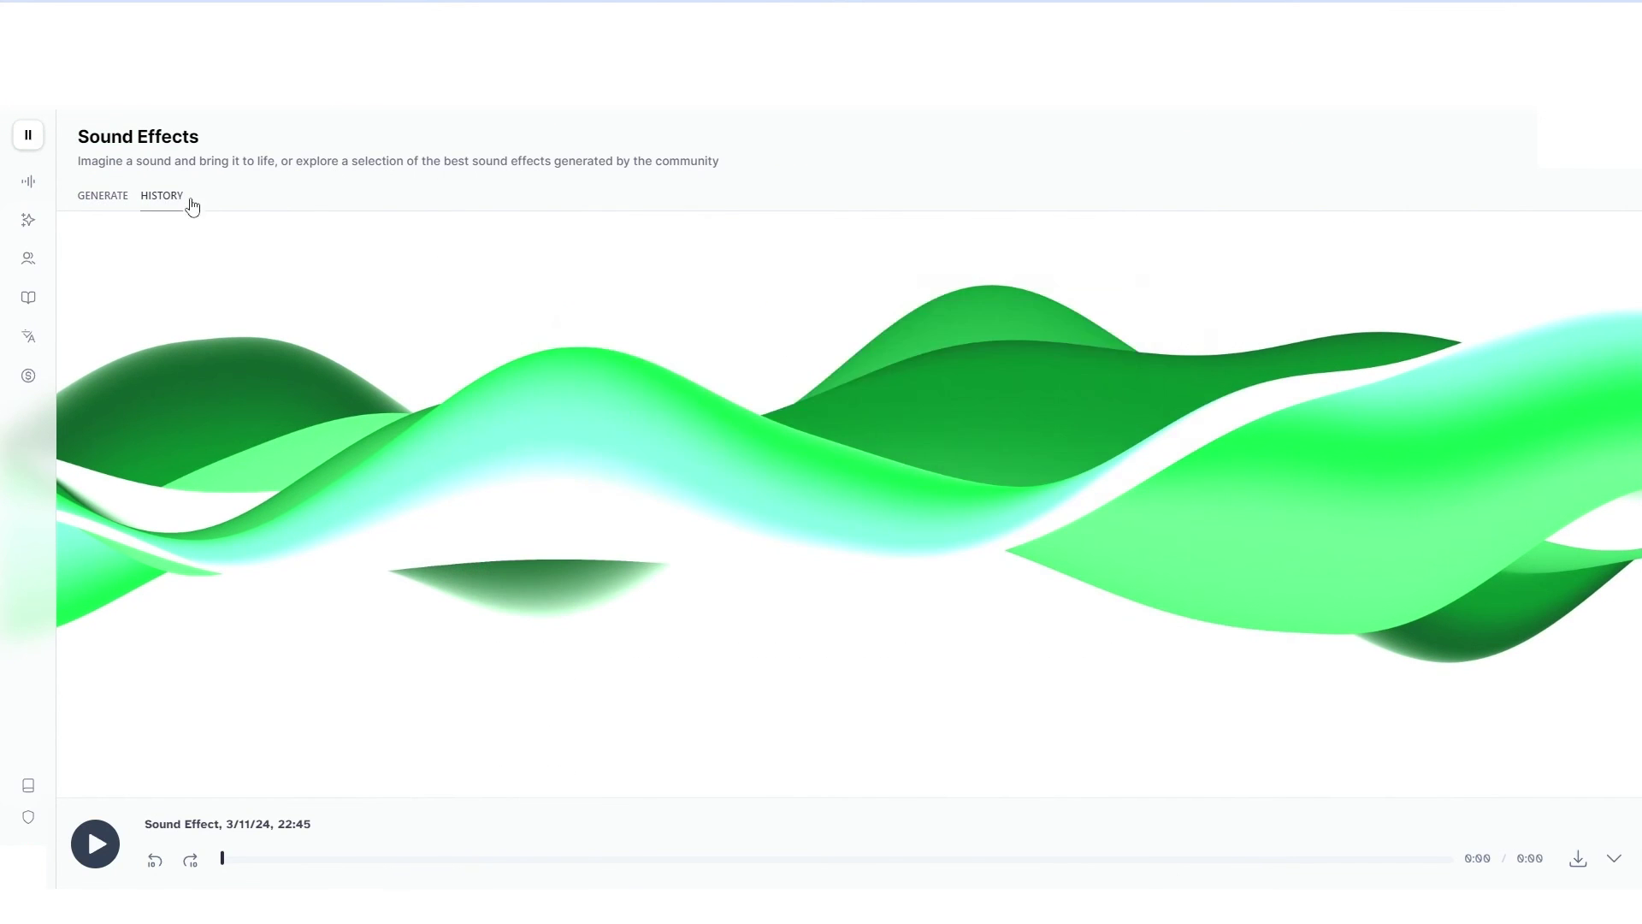
scroll(737, 325, down, 10)
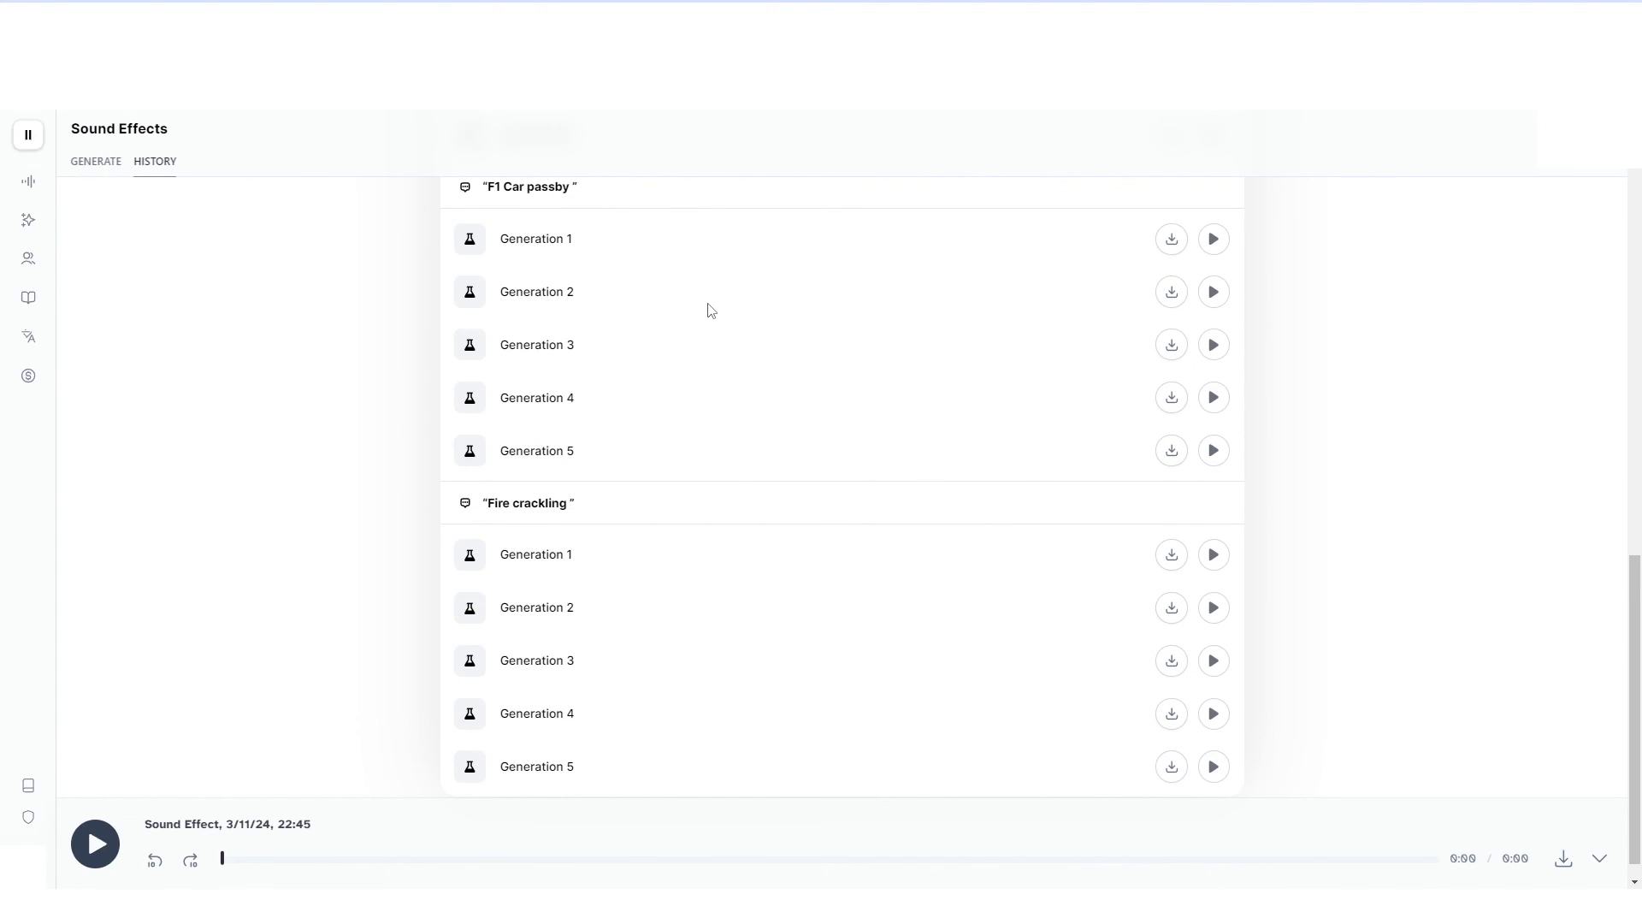
scroll(710, 309, up, 10)
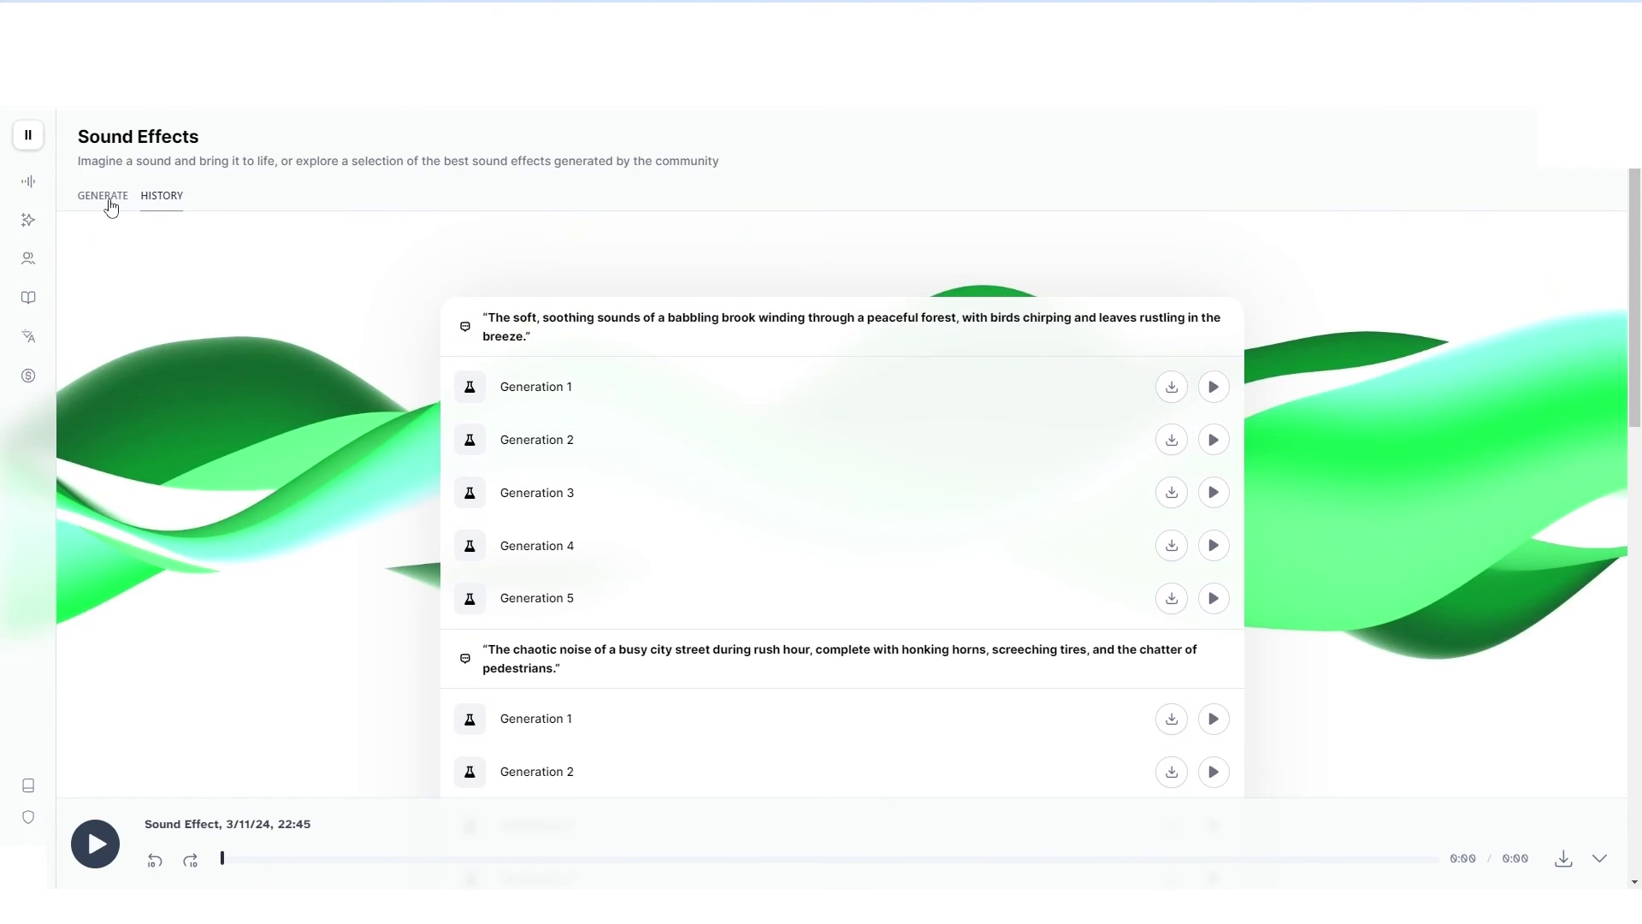
- Select the detailed high-pitched F1 car prompt and play then pause Generation 2
click(104, 199)
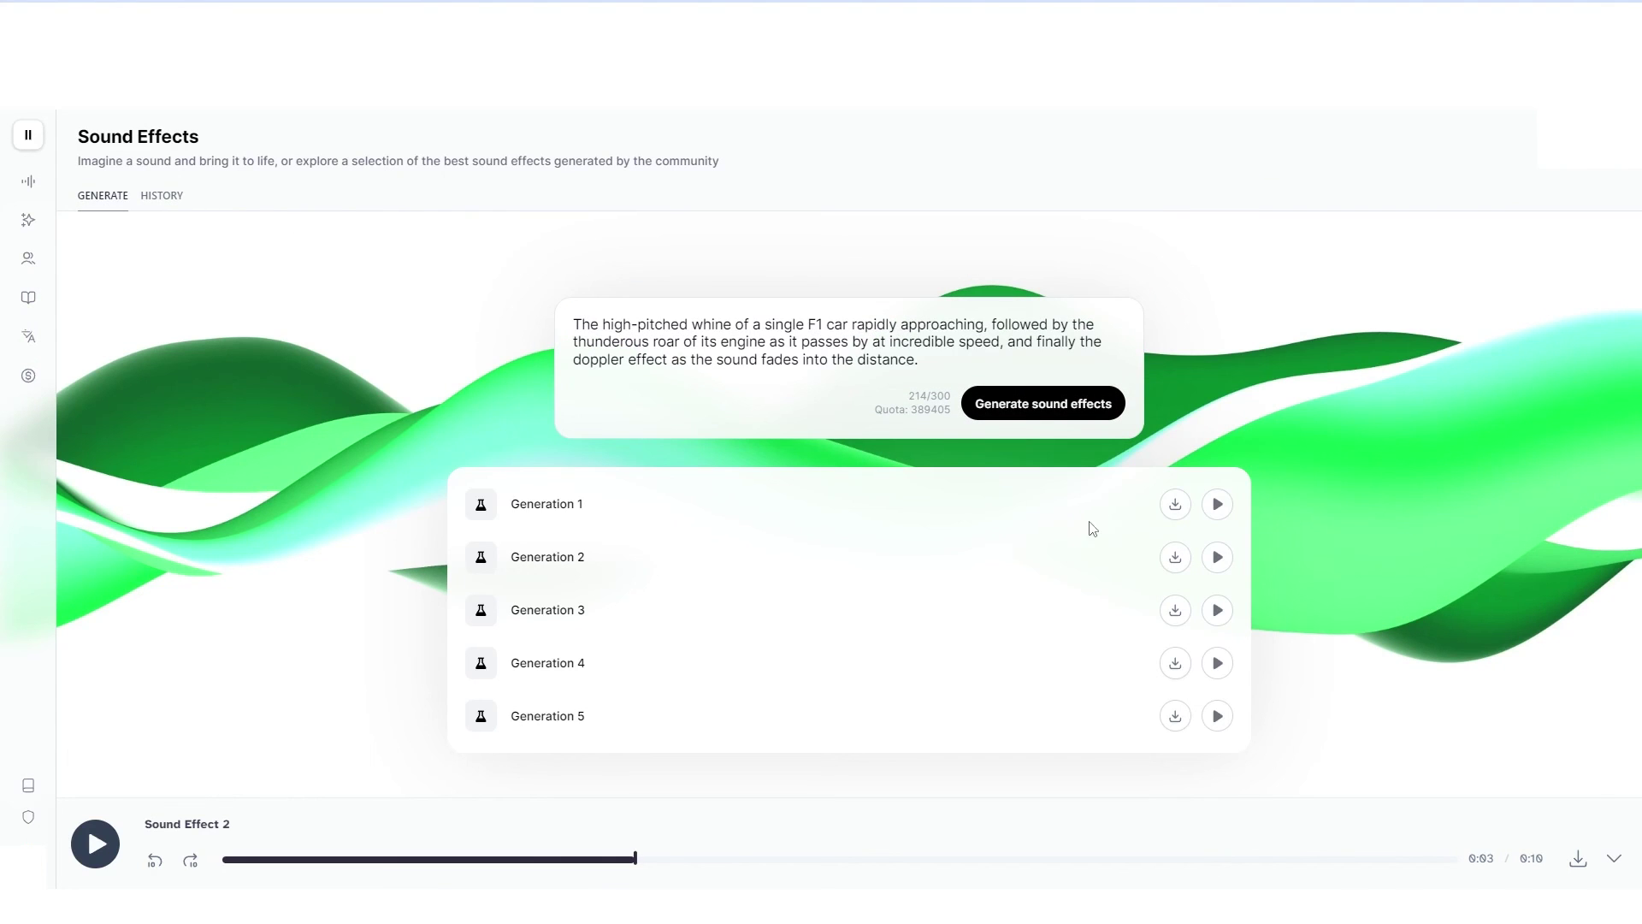
drag(575, 325, 918, 359)
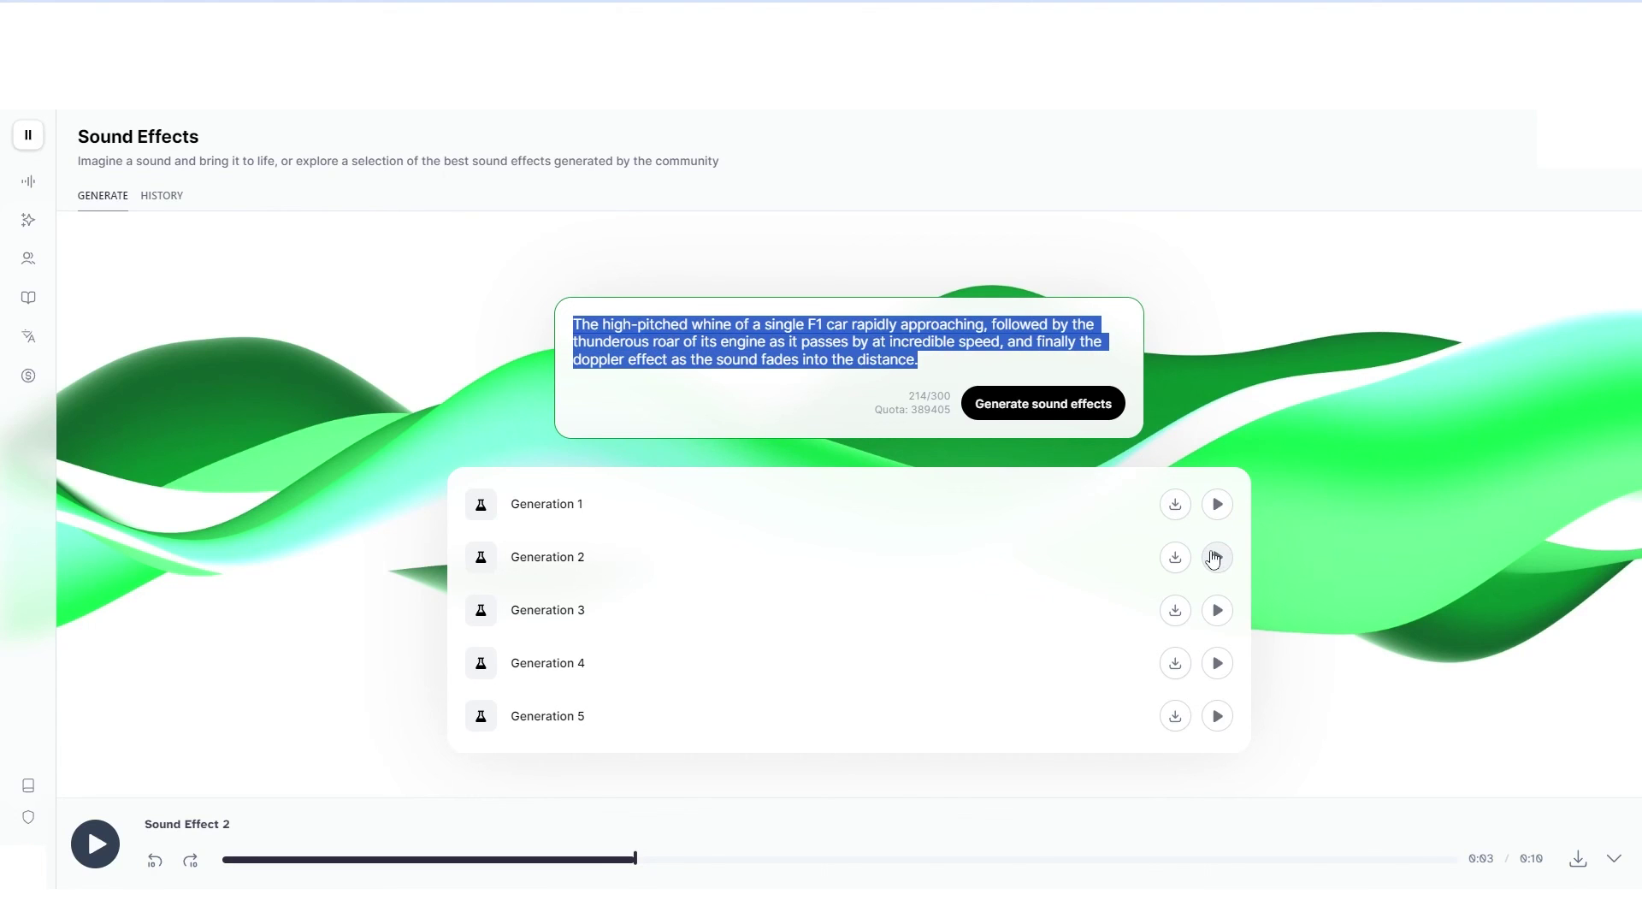
click(1215, 558)
click(1214, 558)
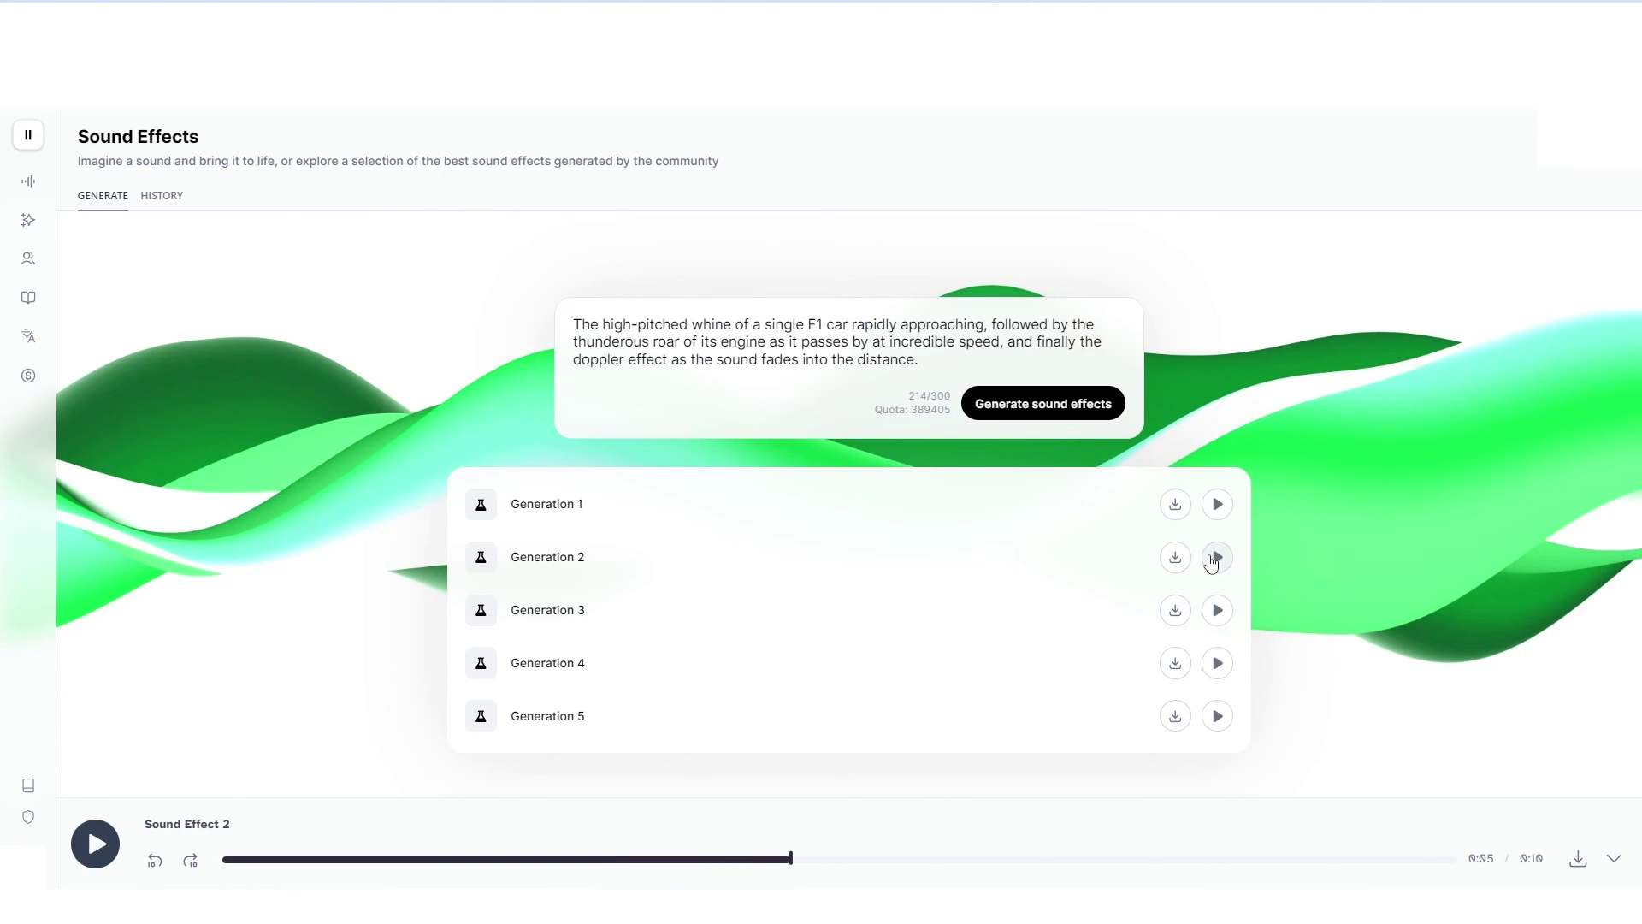